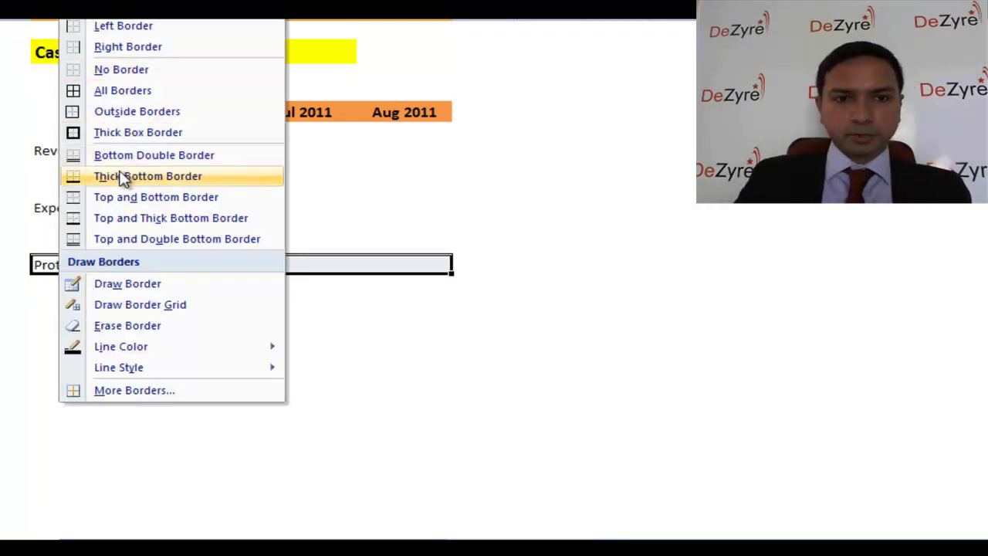
Apply a thick bottom border to the blank row above the month headers, from the label column through Aug 2011.
{"action": "left_click", "coordinate": [208, 152]}
{"action": "key", "text": "Up"}
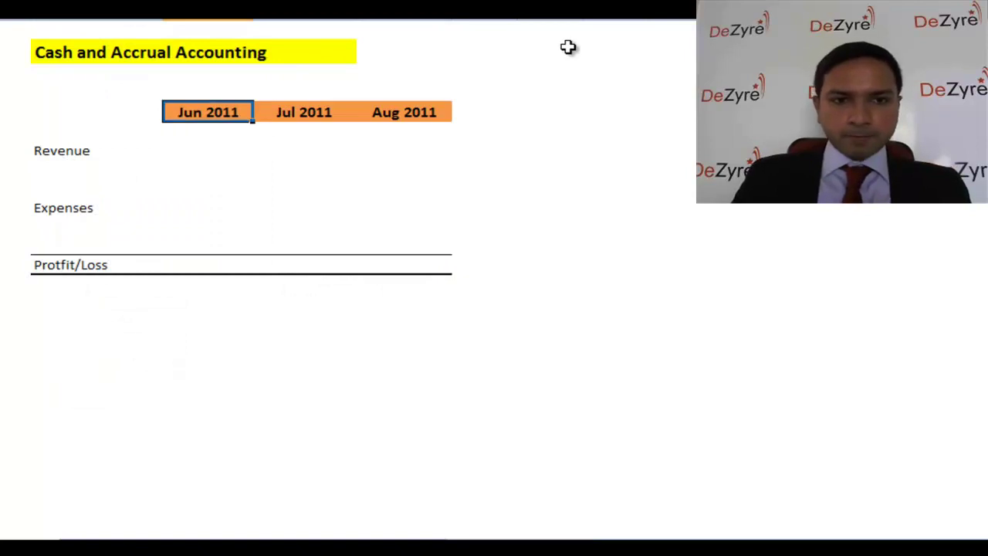
{"action": "key", "text": "Left"}
{"action": "key", "text": "Up"}
{"action": "key", "text": "shift+Right"}
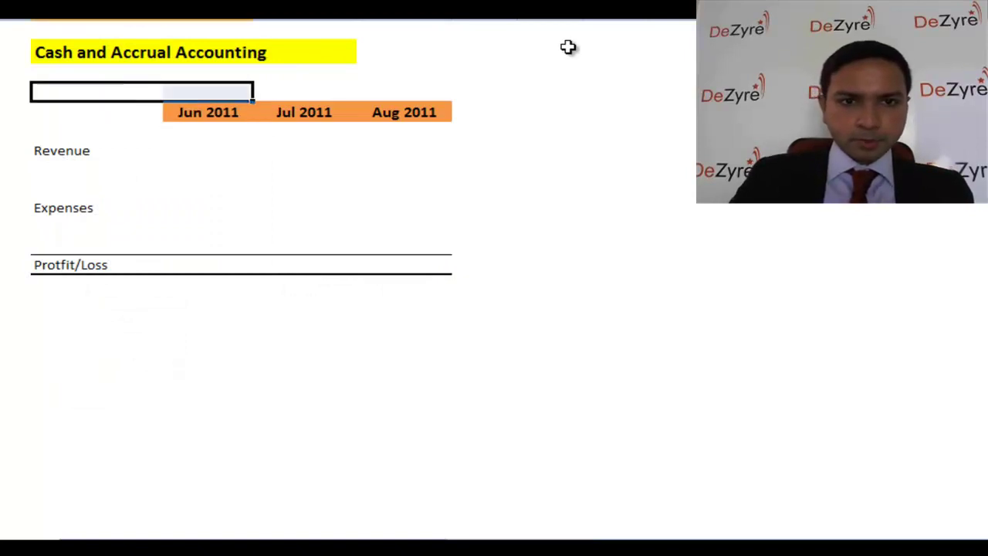
{"action": "key", "text": "shift+Right"}
{"action": "key", "text": "shift+Right"}
{"action": "key", "text": "F4"}
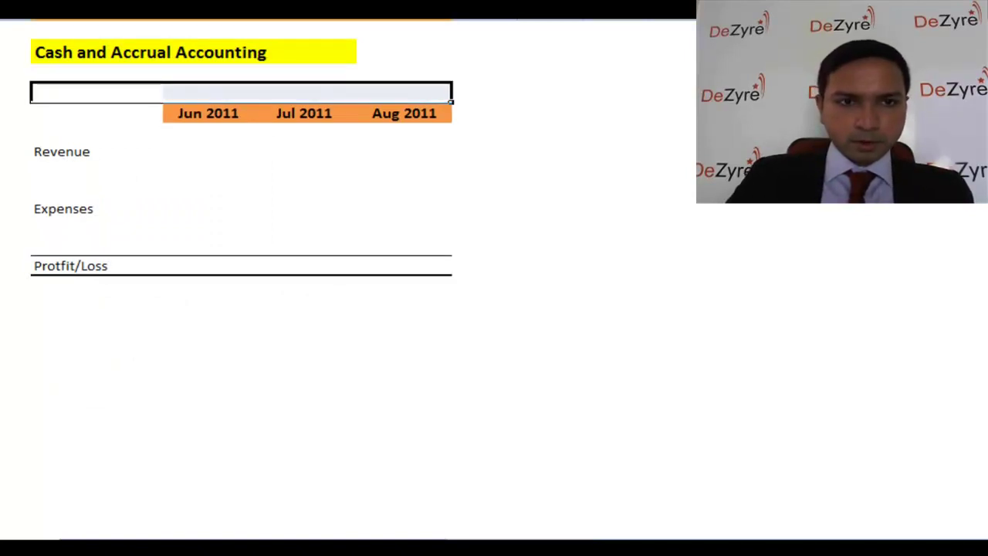
Add a thin bottom border to the month header row, from the blank label cell through Aug 2011.
{"action": "key", "text": "Down"}
{"action": "key", "text": "shift+Right"}
{"action": "key", "text": "shift+Right"}
{"action": "key", "text": "shift+Right"}
{"action": "key", "text": "alt+h"}
{"action": "key", "text": "b"}
{"action": "key", "text": "o"}
{"action": "key", "text": "Down"}
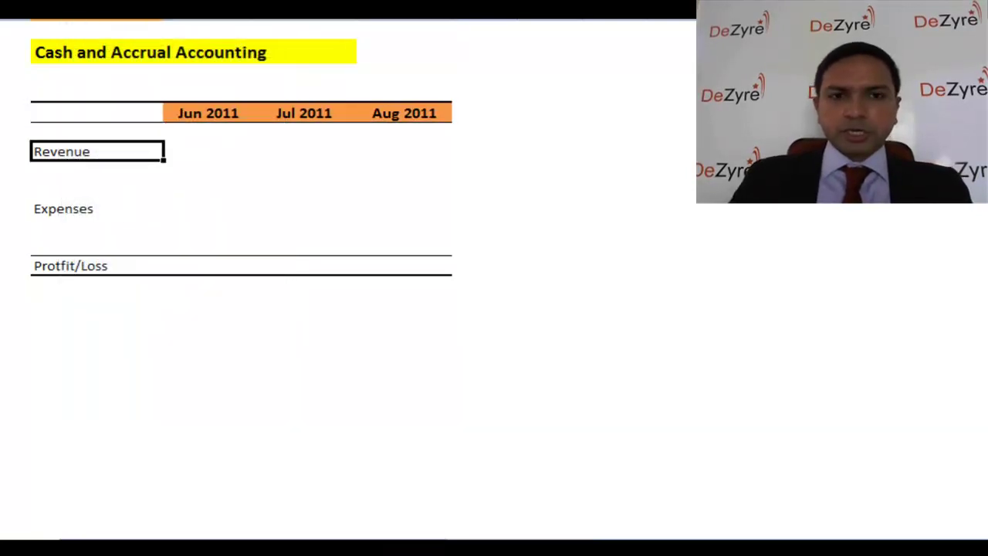
Enter 500000 as the Jun 2011 revenue and format it with thousands separators and no decimals.
{"action": "key", "text": "Right"}
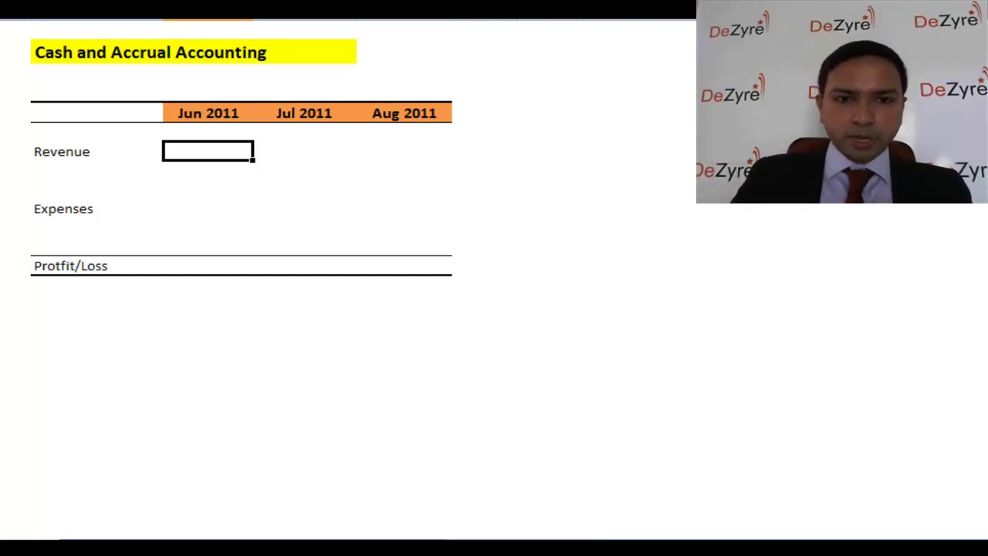
{"action": "type", "text": "500000"}
{"action": "key", "text": "Return"}
{"action": "left_click", "coordinate": [208, 152]}
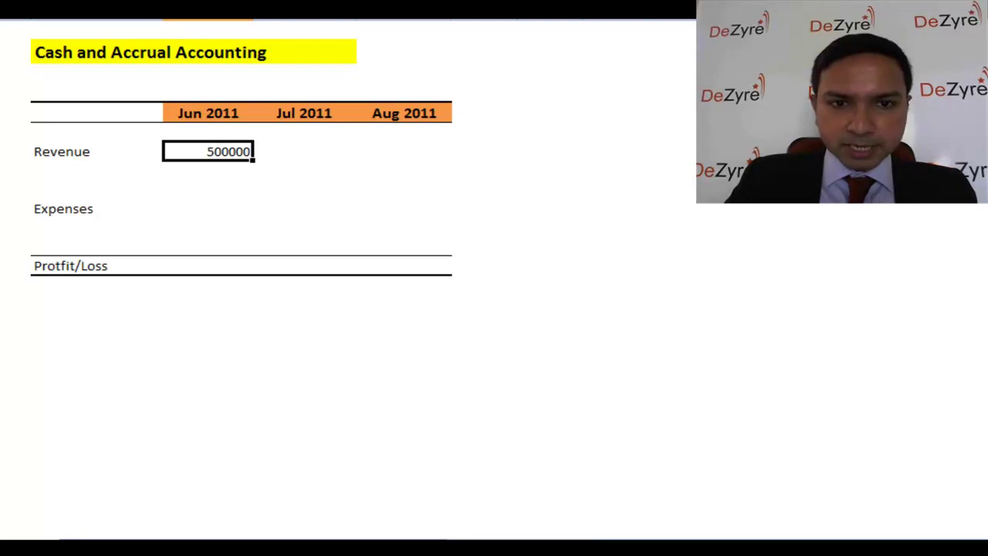
{"action": "key", "text": "ctrl+shift+1"}
{"action": "key", "text": "alt+h"}
{"action": "key", "text": "9"}
{"action": "key", "text": "alt+h"}
{"action": "key", "text": "9"}
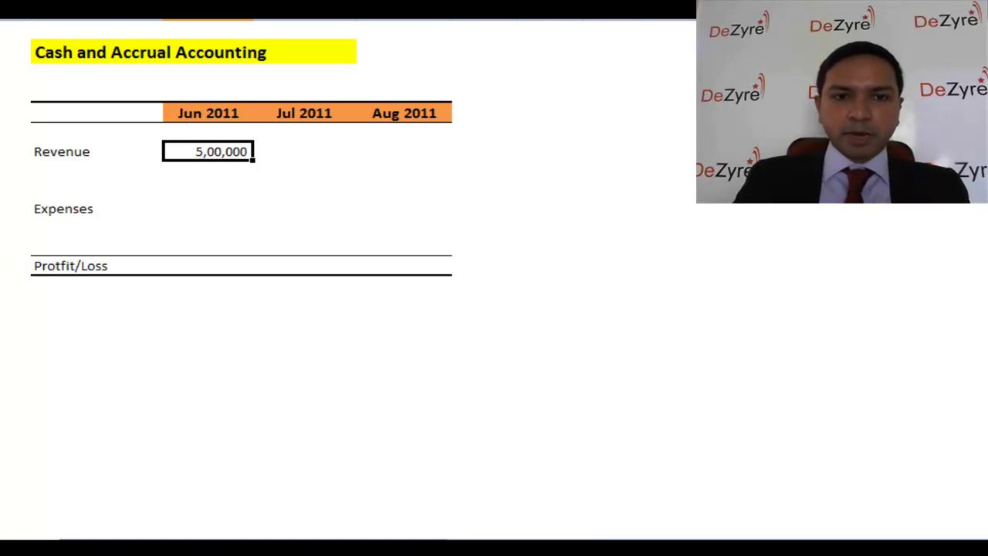
Add the label "Advance" above the Jun 2011 header and make it bold and centered.
{"action": "key", "text": "Up"}
{"action": "key", "text": "Up"}
{"action": "key", "text": "Up"}
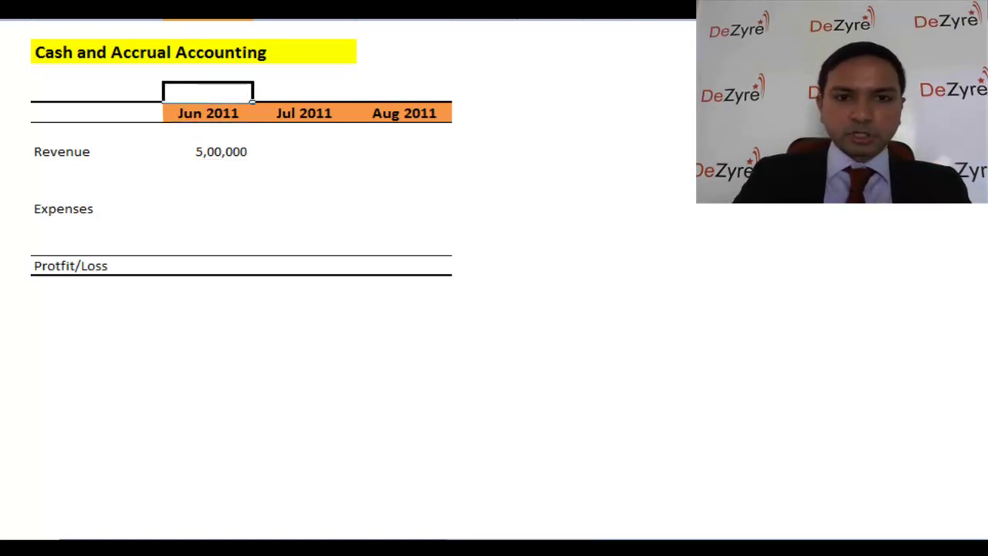
{"action": "type", "text": "Advance"}
{"action": "key", "text": "Return"}
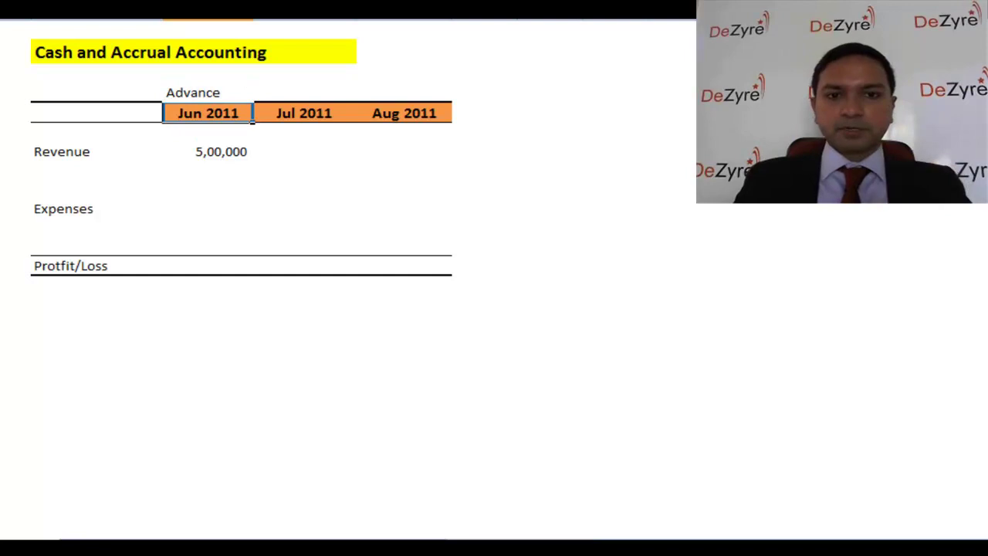
{"action": "key", "text": "Up"}
{"action": "key", "text": "ctrl+b"}
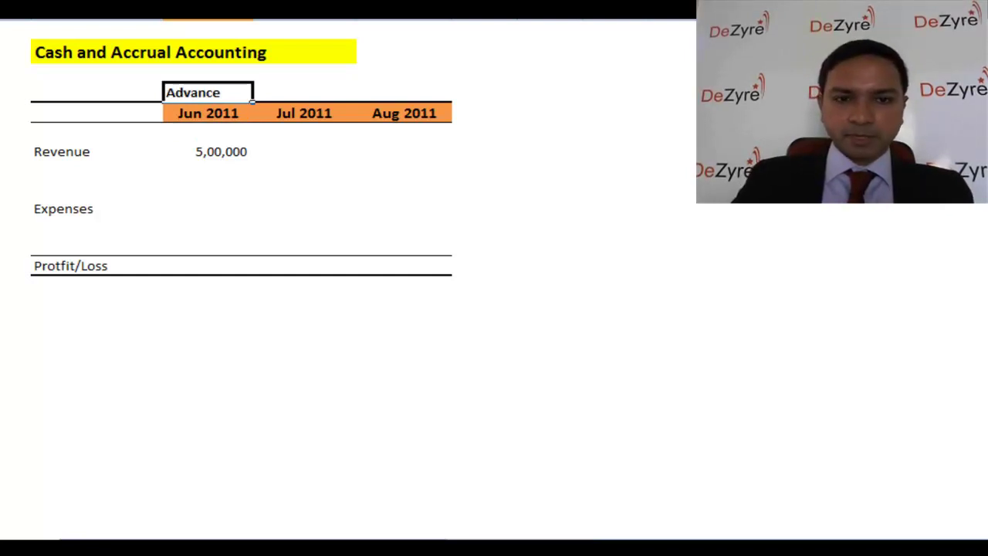
{"action": "key", "text": "alt+h"}
{"action": "key", "text": "a"}
{"action": "key", "text": "c"}
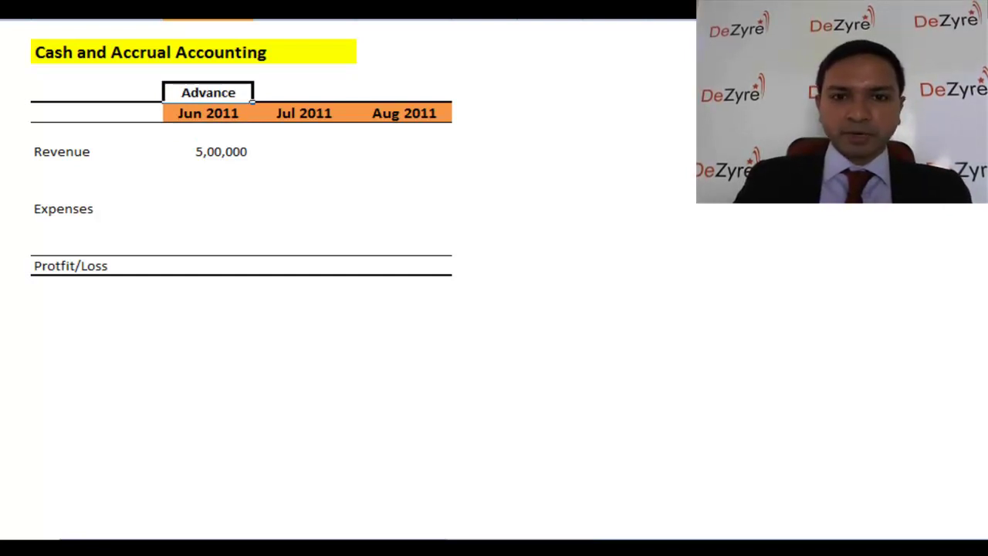
Insert a new row directly below the Cash and Accrual Accounting title.
{"action": "left_click", "coordinate": [403, 92]}
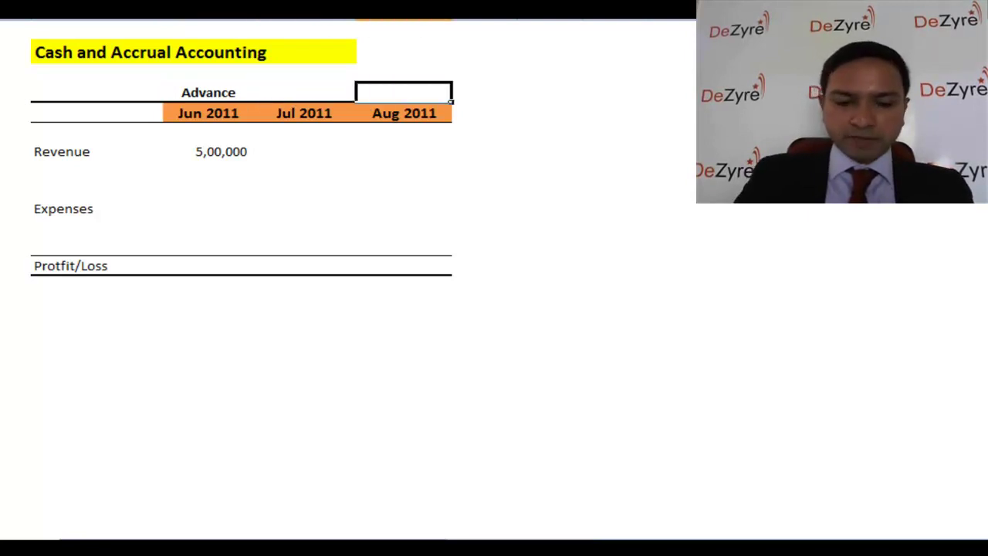
{"action": "left_click", "coordinate": [403, 73]}
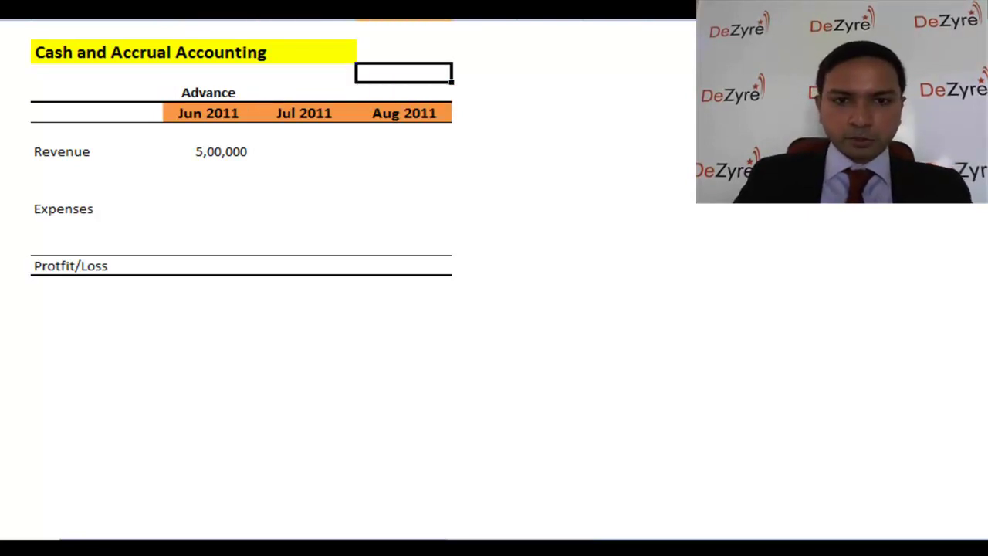
{"action": "key", "text": "alt+h"}
{"action": "key", "text": "i"}
{"action": "key", "text": "r"}
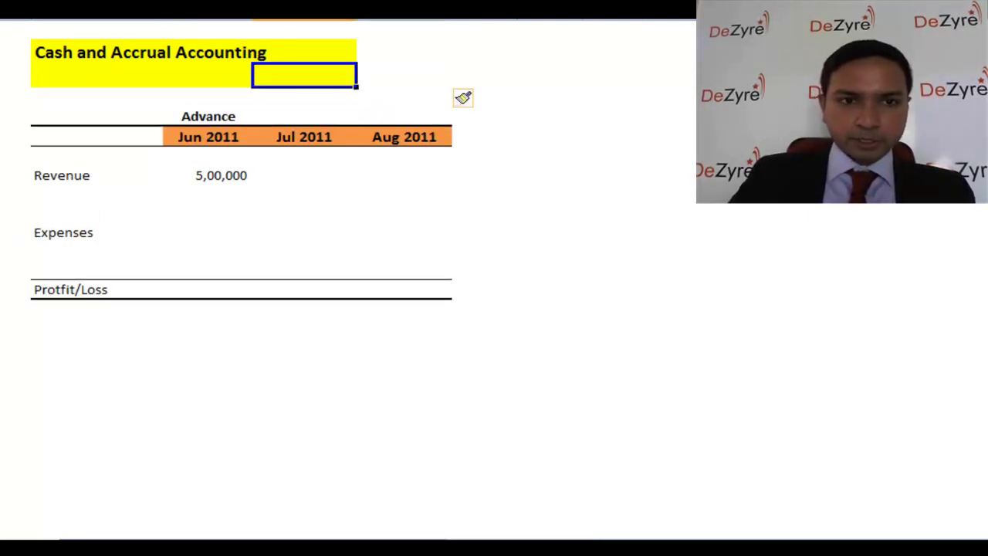
Remove the yellow fill from the newly inserted row below the title.
{"action": "key", "text": "Left"}
{"action": "key", "text": "Left"}
{"action": "key", "text": "Left"}
{"action": "key", "text": "shift+Right"}
{"action": "key", "text": "shift+Right"}
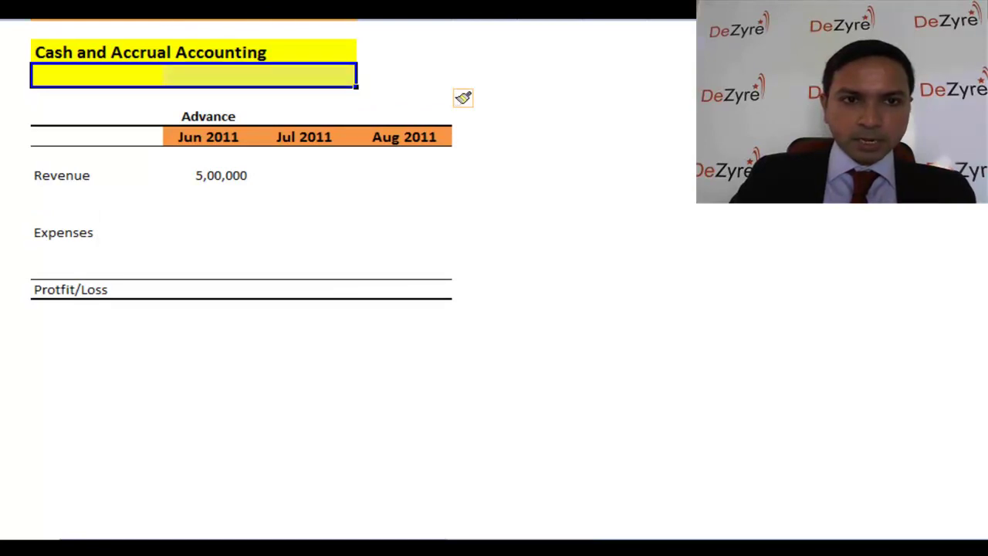
{"action": "key", "text": "alt+h"}
{"action": "key", "text": "h"}
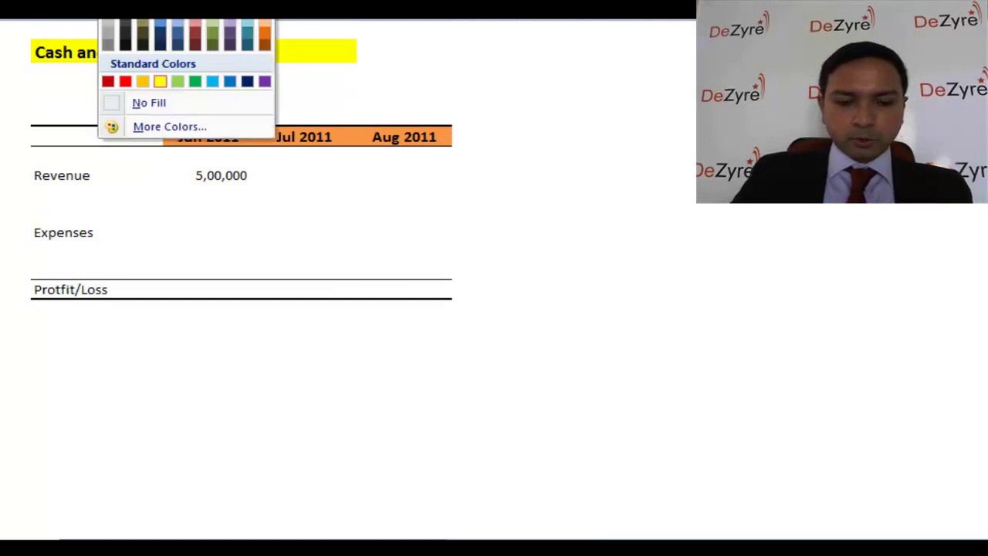
{"action": "key", "text": "Return"}
Label the two cells above Aug 2011 "Deliver" and "Product", and make both bold and centered.
{"action": "key", "text": "Down"}
{"action": "key", "text": "Right"}
{"action": "key", "text": "Right"}
{"action": "key", "text": "Up"}
{"action": "type", "text": "Deliver"}
{"action": "key", "text": "Return"}
{"action": "type", "text": "Product"}
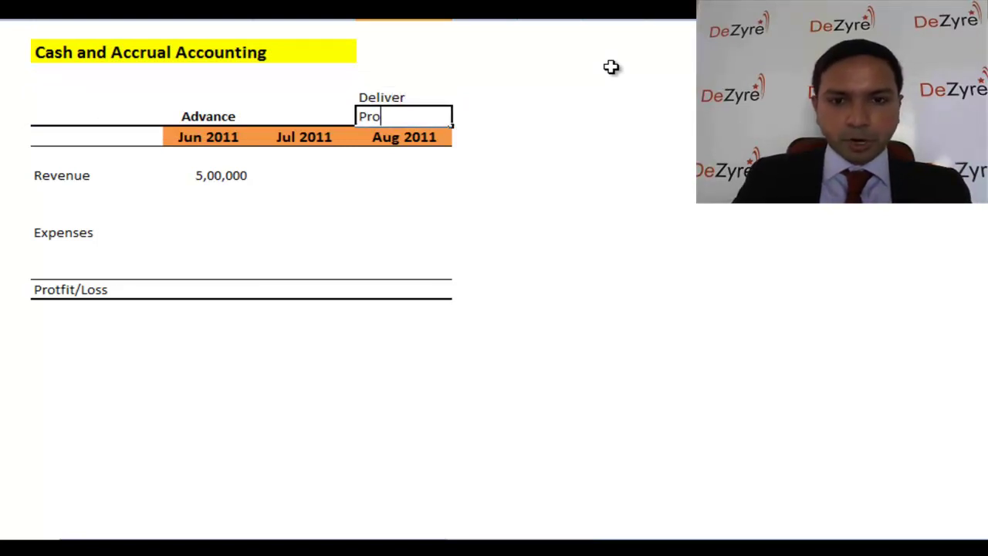
{"action": "key", "text": "Return"}
{"action": "key", "text": "Up"}
{"action": "key", "text": "shift+Up"}
{"action": "key", "text": "ctrl+b"}
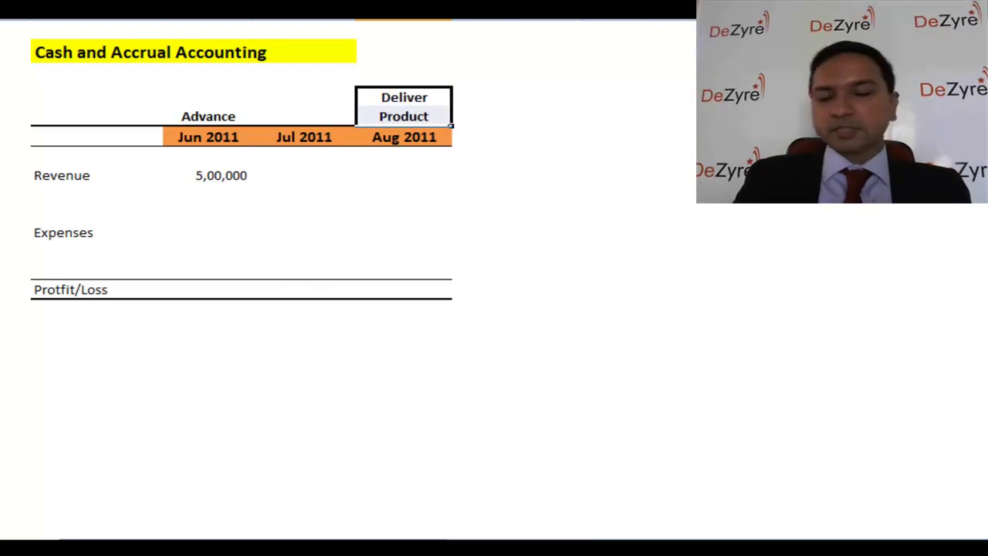
Enter 300000 as the Jun 2011 expenses.
{"action": "key", "text": "Left"}
{"action": "key", "text": "Down"}
{"action": "key", "text": "Down"}
{"action": "key", "text": "Left"}
{"action": "key", "text": "Down"}
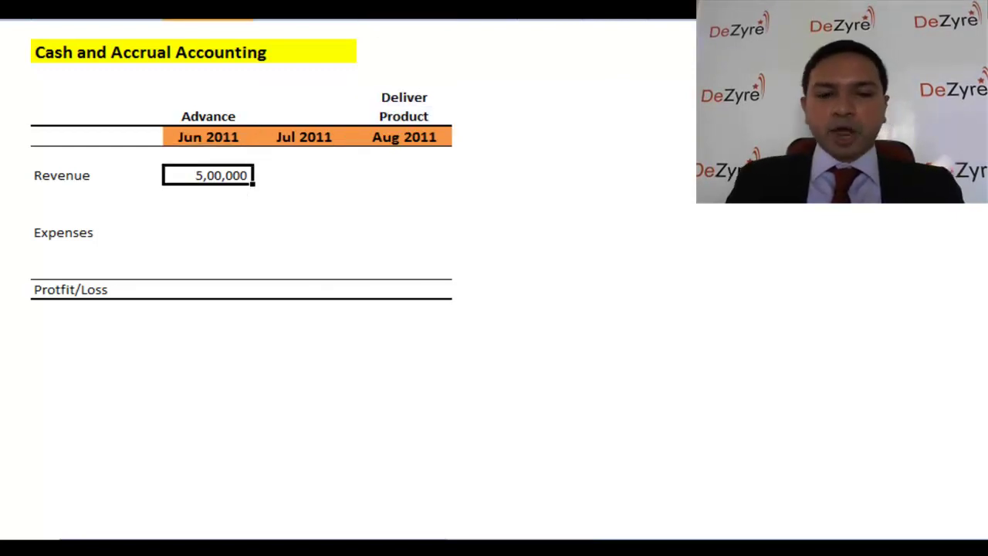
{"action": "key", "text": "Down"}
{"action": "key", "text": "Down"}
{"action": "key", "text": "Down"}
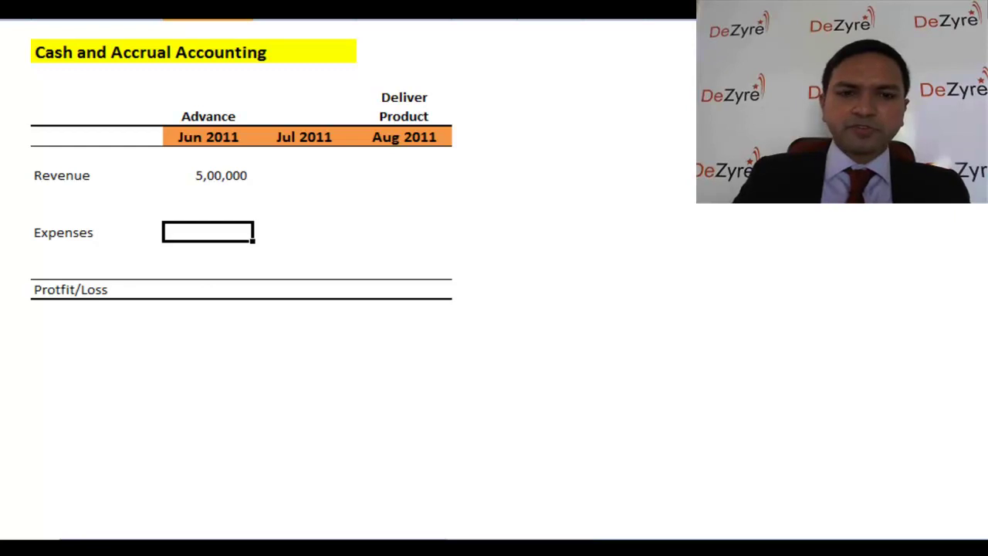
{"action": "type", "text": "300000"}
{"action": "key", "text": "Return"}
Copy only the formatting of the Jun 2011 revenue cell to the expenses cells for Jun through Aug 2011.
{"action": "key", "text": "Up"}
{"action": "key", "text": "Up"}
{"action": "key", "text": "ctrl+c"}
{"action": "key", "text": "Down"}
{"action": "key", "text": "shift+Right"}
{"action": "key", "text": "shift+Right"}
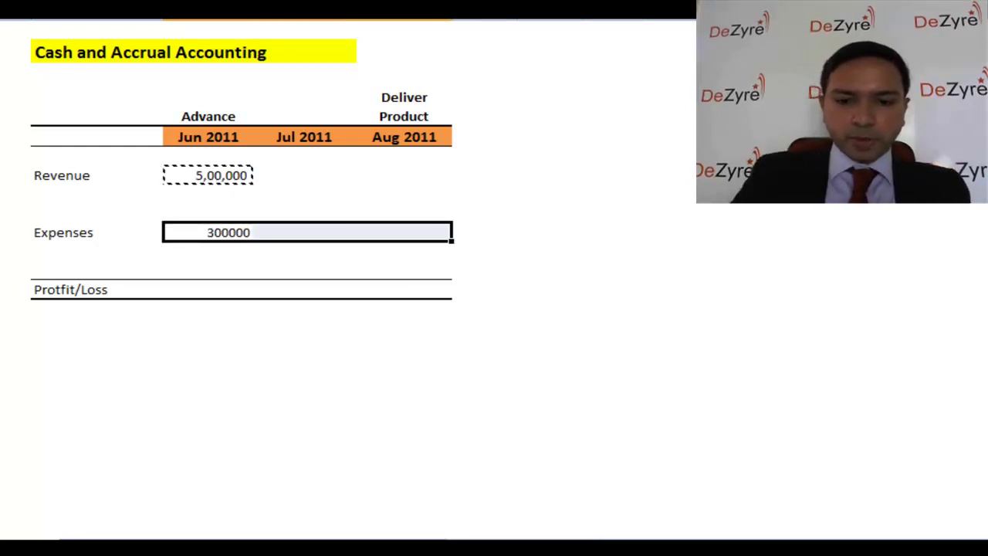
{"action": "key", "text": "ctrl+alt+v"}
{"action": "key", "text": "t"}
{"action": "key", "text": "Return"}
{"action": "key", "text": "Escape"}
Set the Jul and Aug 2011 expenses with formulas that each reference the previous month's expenses.
{"action": "key", "text": "Right"}
{"action": "type", "text": "="}
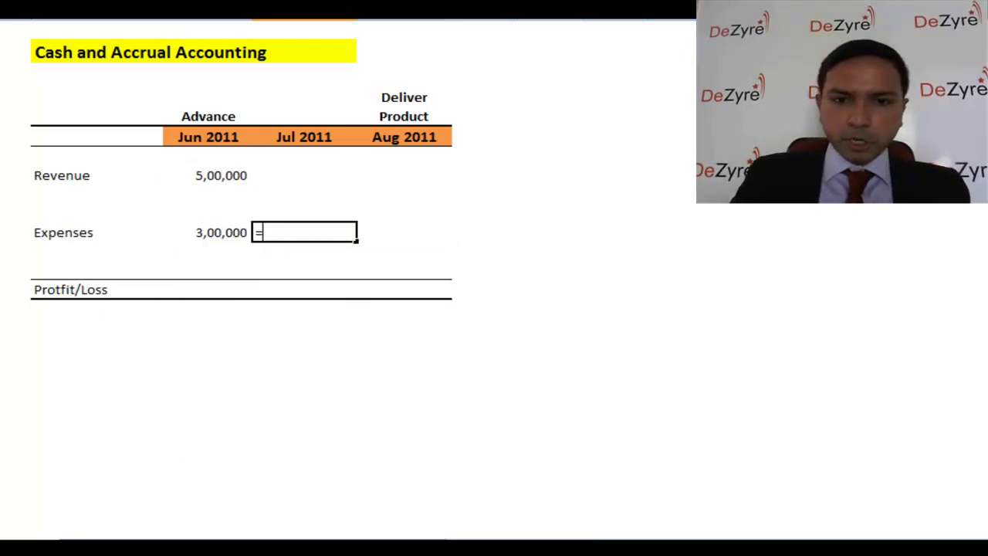
{"action": "key", "text": "Left"}
{"action": "key", "text": "Return"}
{"action": "key", "text": "Up"}
{"action": "key", "text": "Right"}
{"action": "type", "text": "="}
{"action": "key", "text": "Left"}
{"action": "key", "text": "Return"}
Examine when the revenue is received compared with the monthly expenses and the August product delivery.
{"action": "key", "text": "Up"}
{"action": "key", "text": "Up"}
{"action": "key", "text": "Left"}
{"action": "key", "text": "Left"}
{"action": "key", "text": "Up"}
{"action": "key", "text": "Up"}
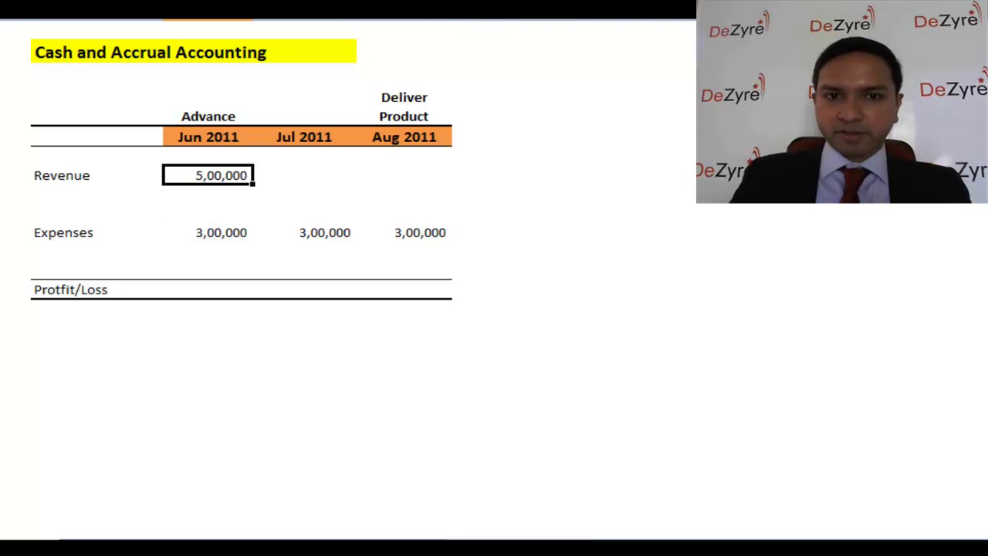
{"action": "key", "text": "Down"}
{"action": "key", "text": "Down"}
{"action": "key", "text": "Down"}
{"action": "key", "text": "Right"}
{"action": "key", "text": "Right"}
{"action": "key", "text": "Up"}
{"action": "key", "text": "Up"}
{"action": "key", "text": "Up"}
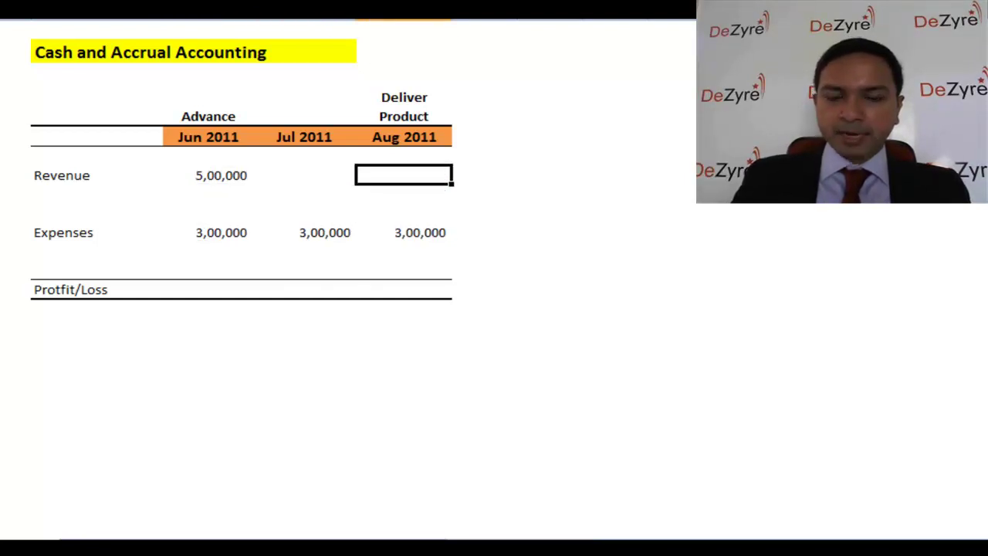
{"action": "key", "text": "Down"}
{"action": "key", "text": "Down"}
{"action": "key", "text": "Up"}
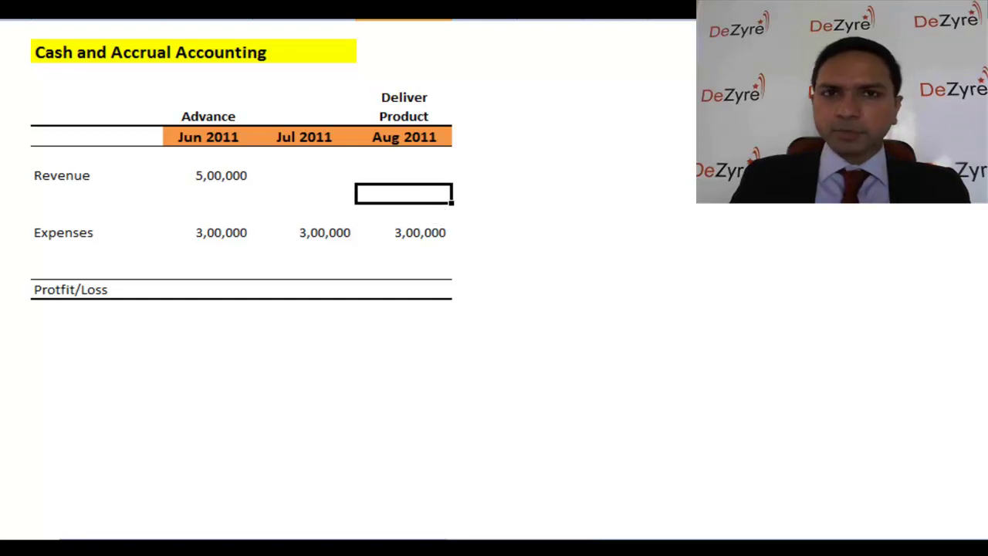
{"action": "key", "text": "Up"}
{"action": "key", "text": "Left"}
{"action": "key", "text": "shift+Right"}
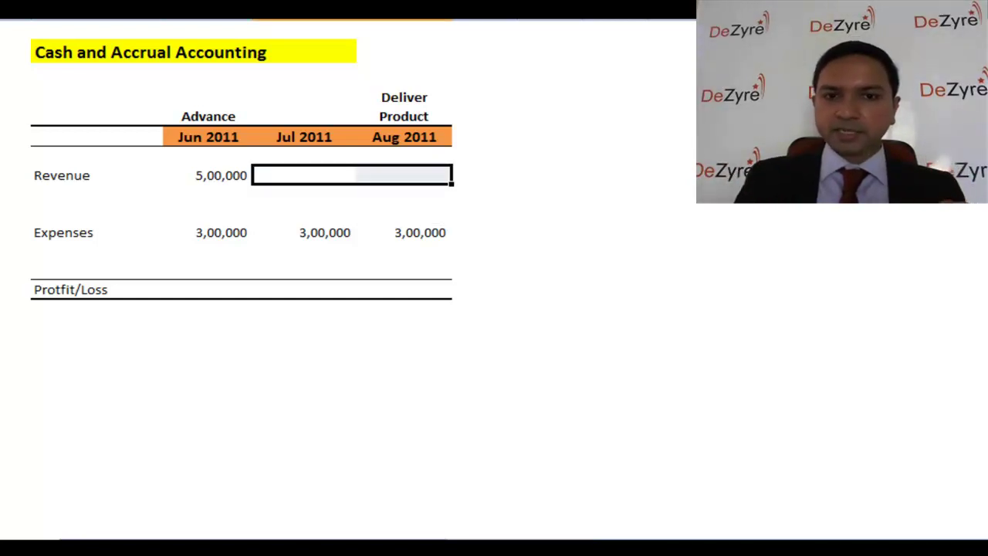
{"action": "key", "text": "Left"}
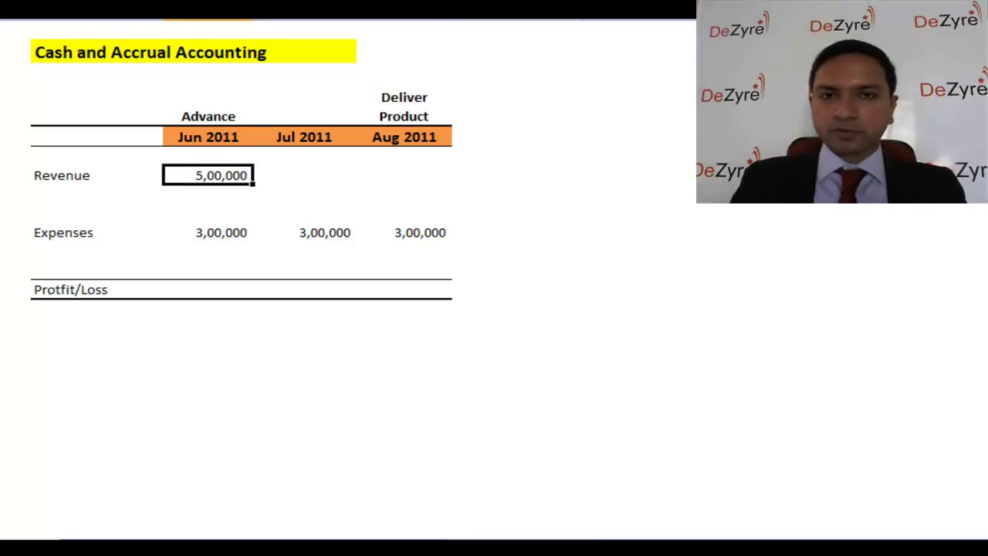
{"action": "left_click", "coordinate": [404, 175]}
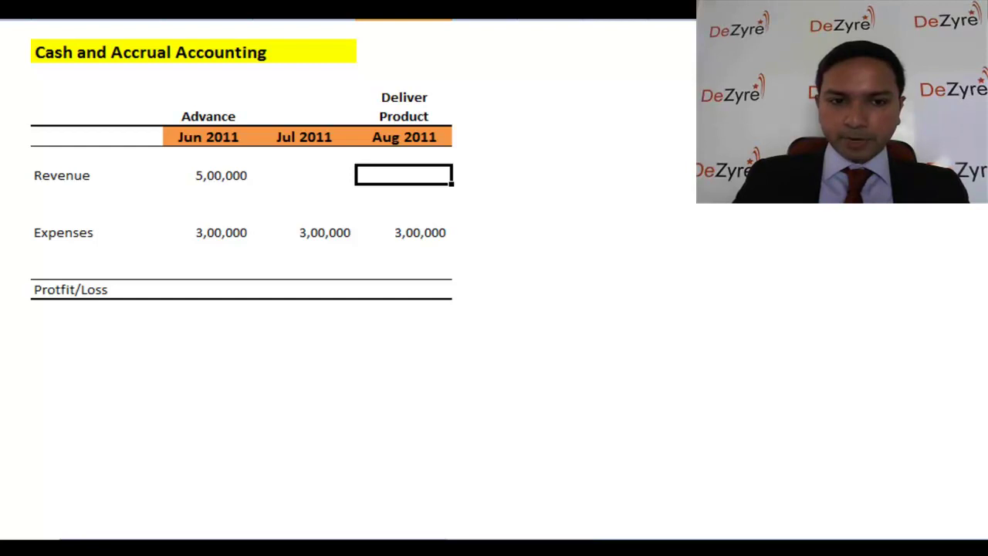
Make the Protfit/Loss row bold.
{"action": "key", "text": "Left"}
{"action": "key", "text": "Left"}
{"action": "key", "text": "Down"}
{"action": "key", "text": "Down"}
{"action": "key", "text": "Left"}
{"action": "key", "text": "shift+Right"}
{"action": "key", "text": "shift+Right"}
{"action": "key", "text": "ctrl+b"}
{"action": "key", "text": "Right"}
{"action": "type", "text": "="}
{"action": "key", "text": "Up"}
{"action": "key", "text": "Up"}
{"action": "key", "text": "Up"}
{"action": "key", "text": "Up"}
{"action": "key", "text": "Up"}
{"action": "key", "text": "Up"}
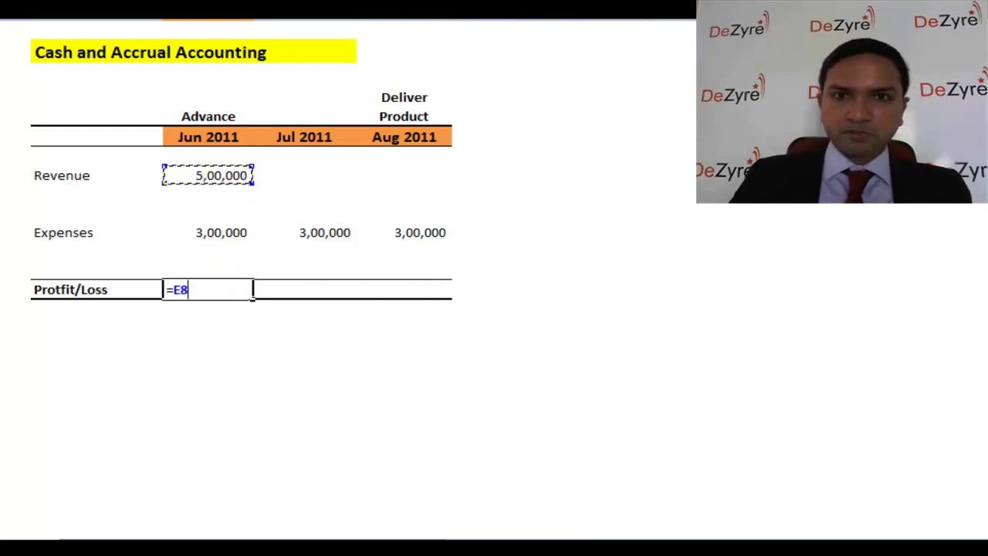
{"action": "type", "text": "-"}
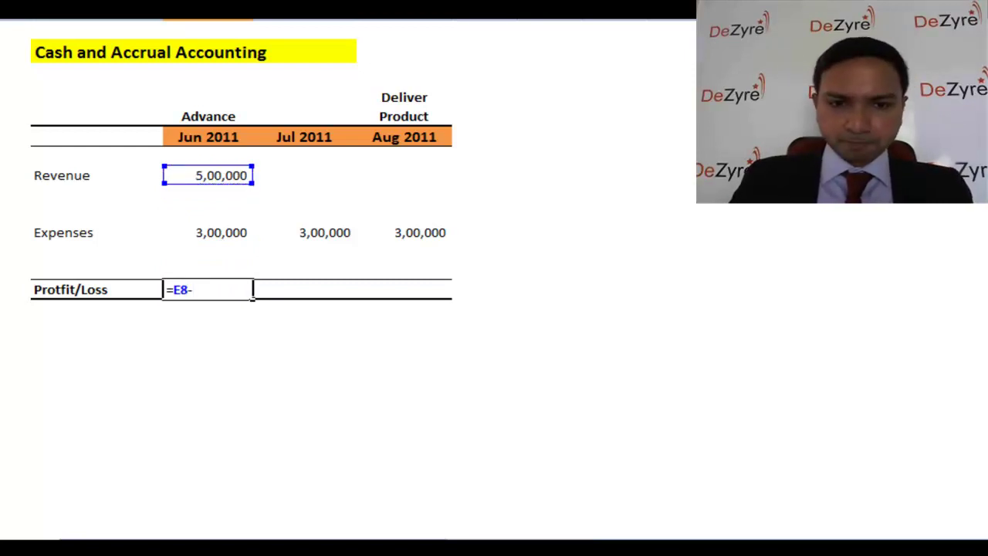
{"action": "key", "text": "Up"}
{"action": "key", "text": "Up"}
{"action": "key", "text": "Up"}
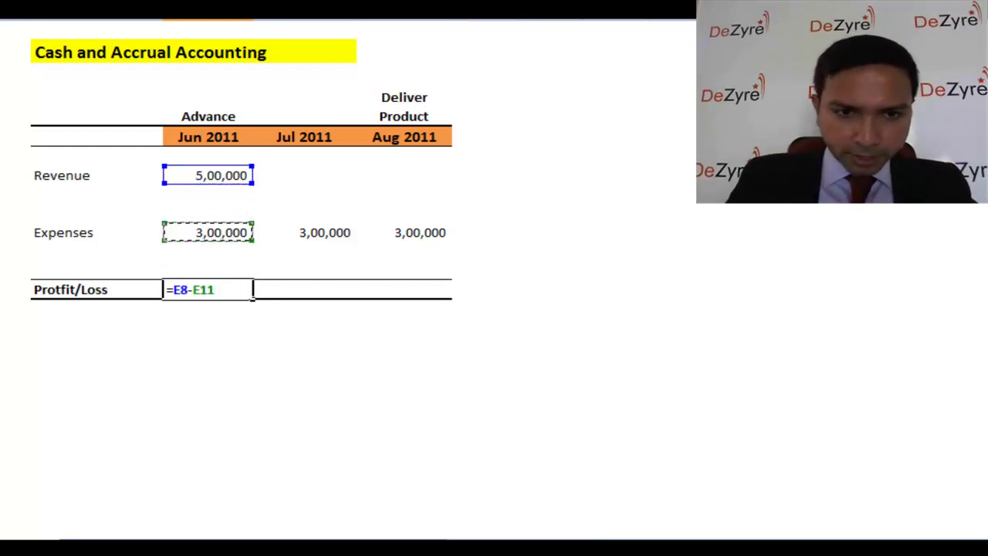
{"action": "key", "text": "Escape"}
Inspect the underlying content of the Jun 2011 expenses cell without changing it.
{"action": "key", "text": "Up"}
{"action": "key", "text": "Up"}
{"action": "key", "text": "F2"}
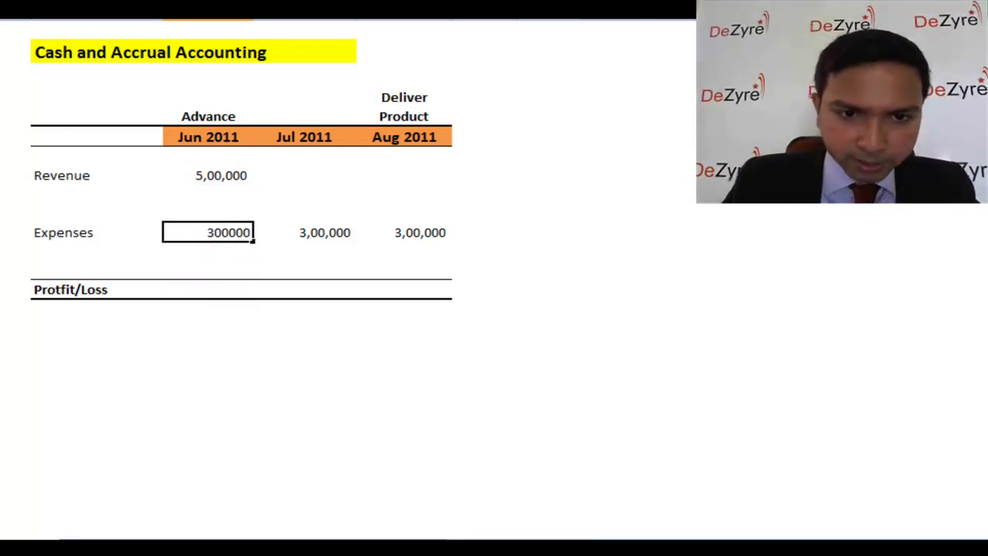
{"action": "key", "text": "Escape"}
{"action": "key", "text": "F2"}
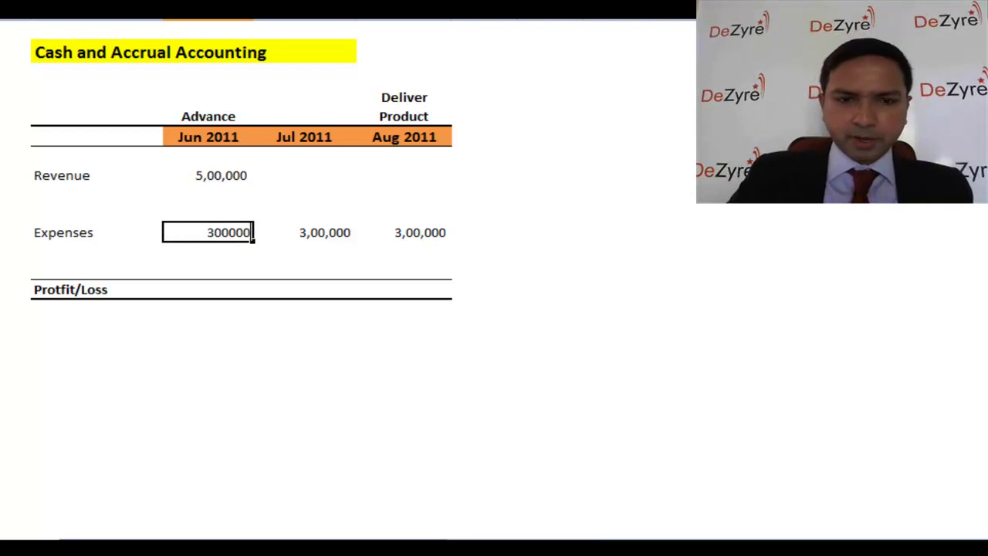
{"action": "key", "text": "Escape"}
Calculate the Jun 2011 profit or loss with a formula subtracting that month's expenses from its revenue.
{"action": "key", "text": "Down"}
{"action": "key", "text": "Down"}
{"action": "type", "text": "="}
{"action": "key", "text": "Up"}
{"action": "key", "text": "Up"}
{"action": "key", "text": "Up"}
{"action": "key", "text": "Up"}
{"action": "key", "text": "Up"}
{"action": "key", "text": "Up"}
{"action": "type", "text": "-"}
{"action": "key", "text": "Up"}
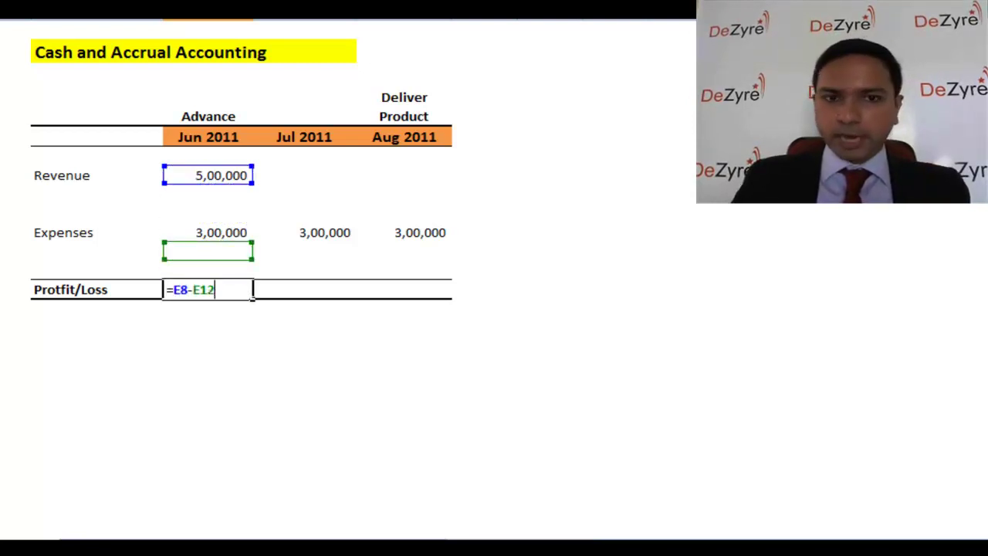
{"action": "key", "text": "Return"}
{"action": "key", "text": "Up"}
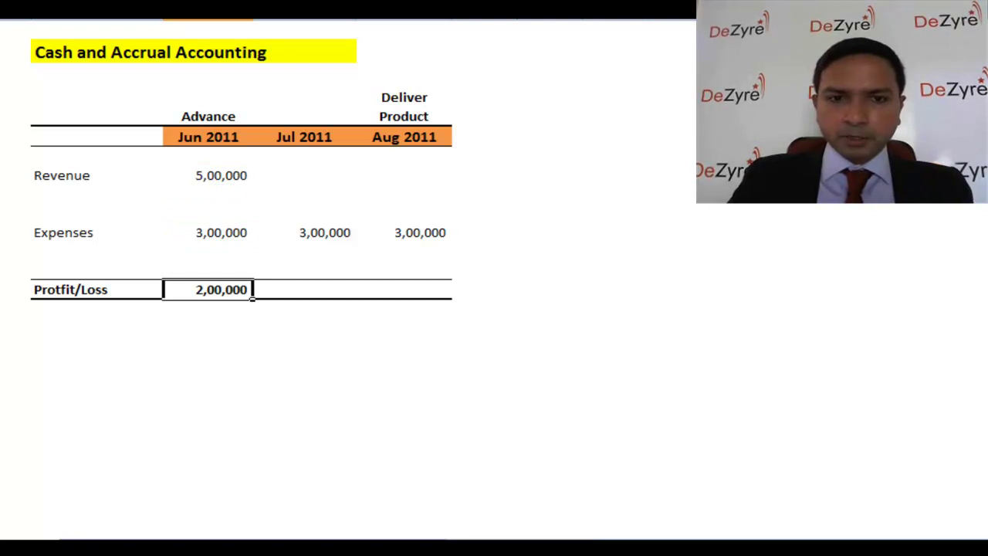
Copy the Jun 2011 profit/loss formula into the Jul 2011 column of the same row.
{"action": "key", "text": "ctrl+c"}
{"action": "key", "text": "Right"}
{"action": "key", "text": "ctrl+v"}
Right-align the Jun 2011, Jul 2011 and Aug 2011 column headings.
{"action": "key", "text": "Up"}
{"action": "key", "text": "Up"}
{"action": "key", "text": "Up"}
{"action": "key", "text": "Up"}
{"action": "key", "text": "Up"}
{"action": "key", "text": "shift+Right"}
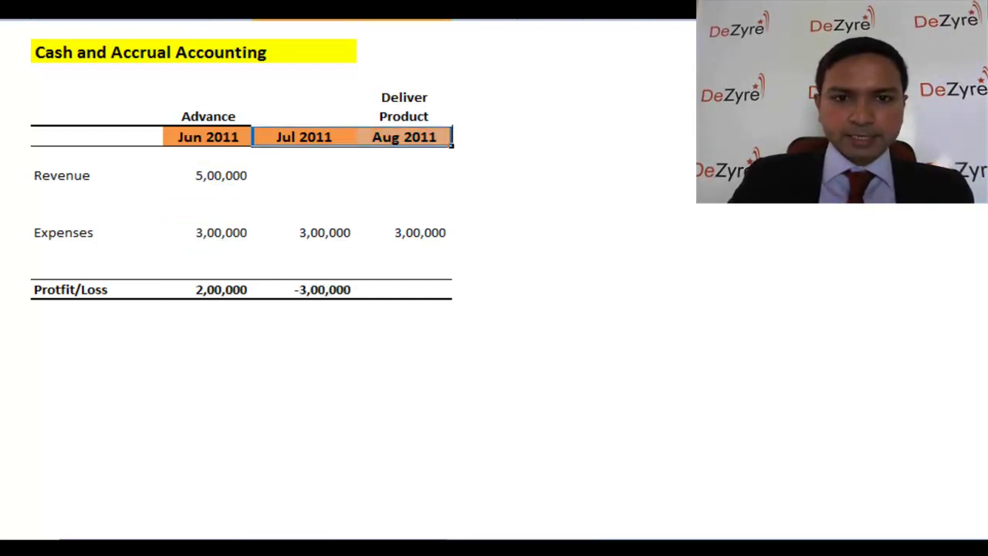
{"action": "key", "text": "alt+h"}
{"action": "key", "text": "a"}
{"action": "key", "text": "r"}
{"action": "key", "text": "Left"}
{"action": "key", "text": "alt+h"}
{"action": "key", "text": "a"}
{"action": "key", "text": "r"}
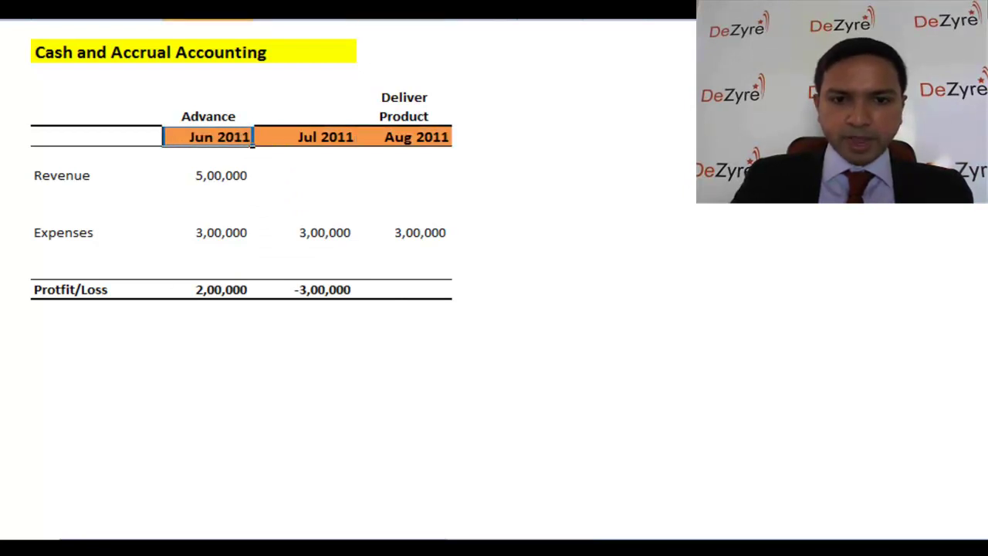
Copy the Jul 2011 profit/loss formula into the Aug 2011 column of the same row.
{"action": "key", "text": "Right"}
{"action": "key", "text": "Right"}
{"action": "key", "text": "Down"}
{"action": "key", "text": "Down"}
{"action": "key", "text": "Down"}
{"action": "key", "text": "Left"}
{"action": "key", "text": "Down"}
{"action": "key", "text": "Down"}
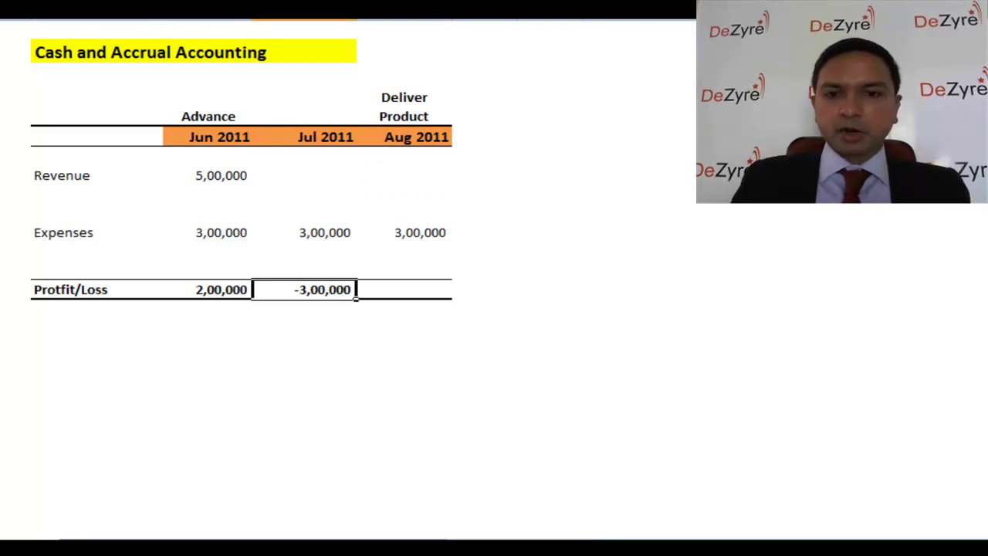
{"action": "key", "text": "ctrl+c"}
{"action": "key", "text": "Right"}
{"action": "key", "text": "Return"}
Compare the Jul and Aug 2011 profit/loss figures with the revenue and expenses of those two months.
{"action": "left_click", "coordinate": [222, 289]}
{"action": "key", "text": "Right"}
{"action": "key", "text": "shift+Right"}
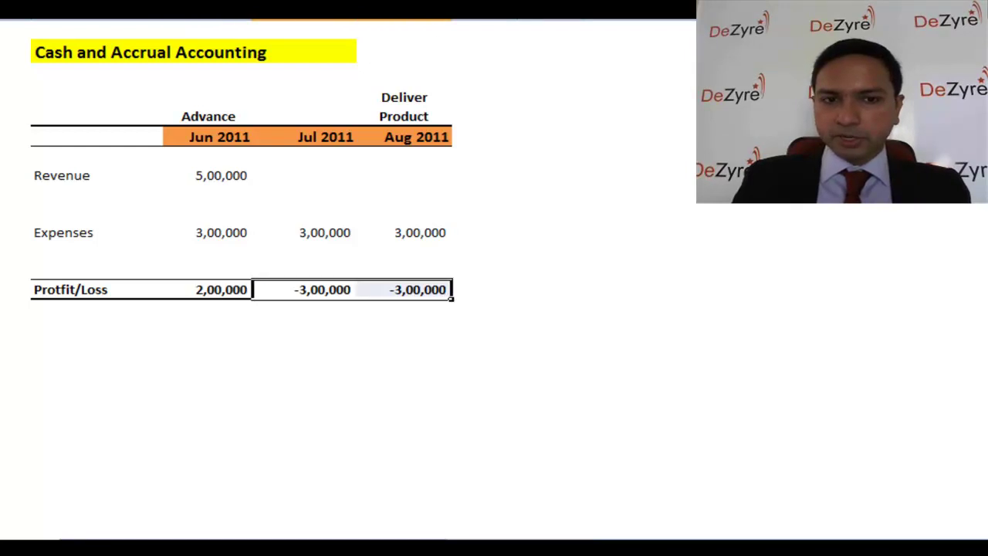
{"action": "key", "text": "Up"}
{"action": "key", "text": "Up"}
{"action": "key", "text": "Up"}
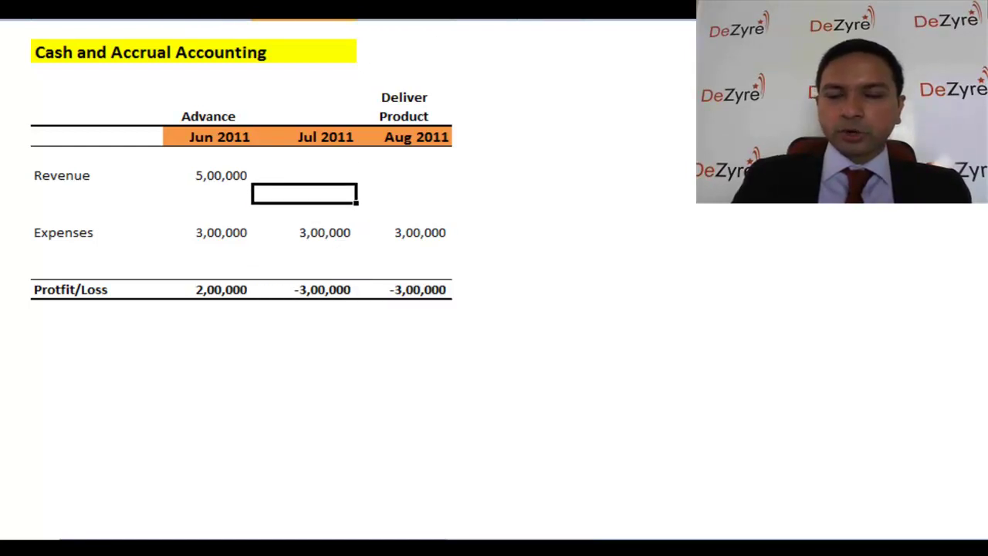
{"action": "key", "text": "Up"}
{"action": "key", "text": "shift+Right"}
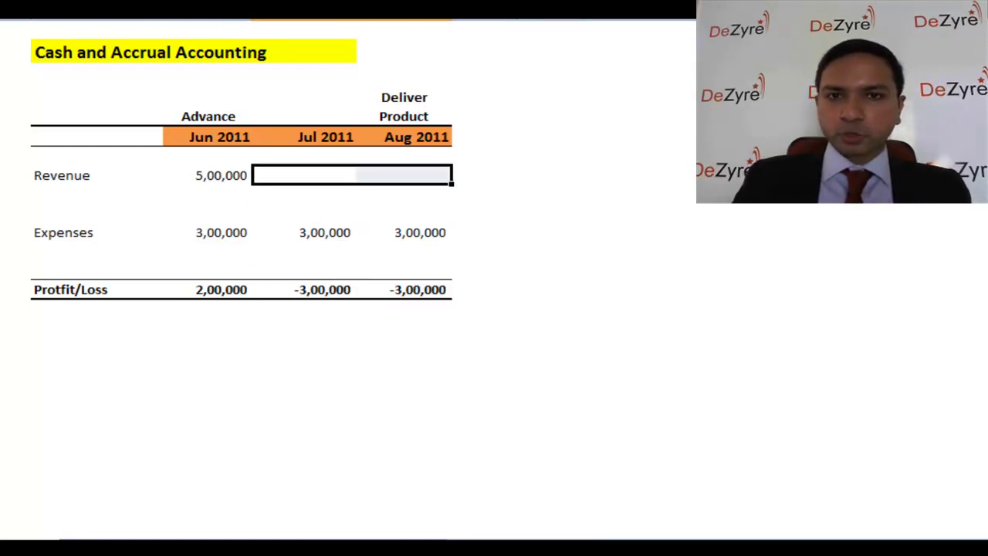
{"action": "key", "text": "Down"}
{"action": "key", "text": "Down"}
{"action": "key", "text": "shift+Right"}
{"action": "key", "text": "Down"}
{"action": "key", "text": "Down"}
{"action": "key", "text": "shift+Right"}
Insert two blank rows above the table, below the Cash and Accrual Accounting title.
{"action": "key", "text": "Up"}
{"action": "key", "text": "Up"}
{"action": "key", "text": "Up"}
{"action": "key", "text": "Up"}
{"action": "key", "text": "Up"}
{"action": "key", "text": "Up"}
{"action": "key", "text": "Up"}
{"action": "key", "text": "Up"}
{"action": "key", "text": "Up"}
{"action": "key", "text": "Left"}
{"action": "key", "text": "Left"}
{"action": "key", "text": "Up"}
{"action": "key", "text": "ctrl+shift+plus"}
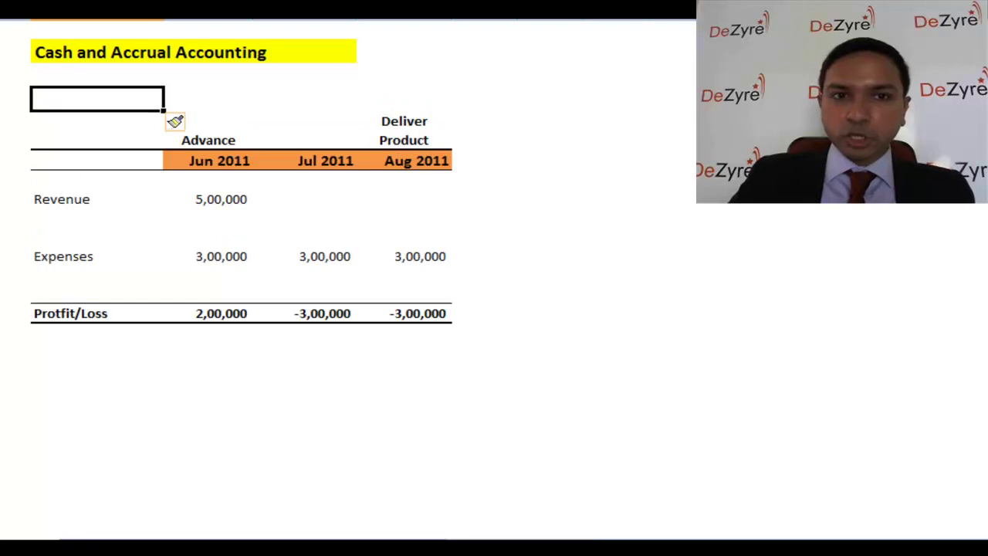
{"action": "key", "text": "ctrl+shift+plus"}
Enter the heading Cash Accounting in the first column, directly above the table.
{"action": "key", "text": "Down"}
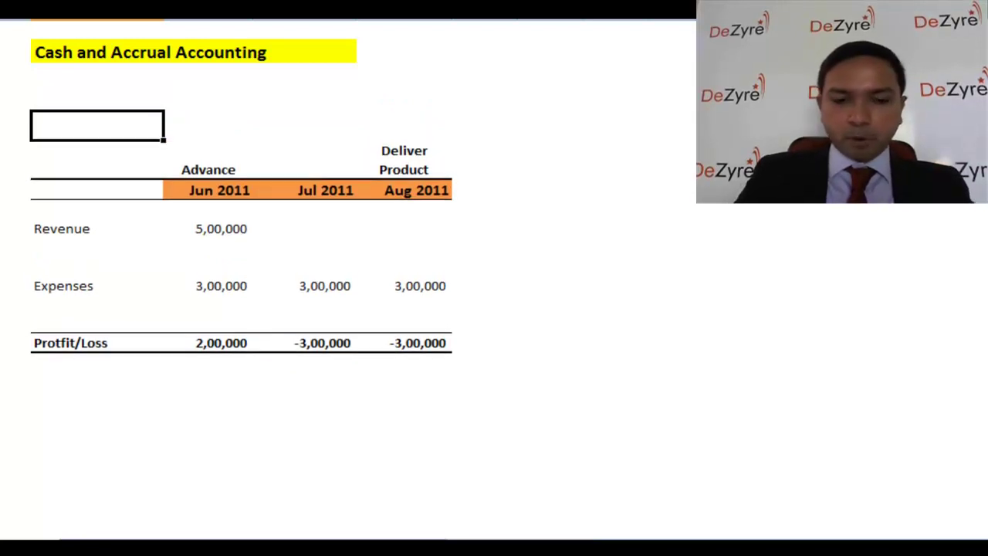
{"action": "type", "text": "Cash Accounting"}
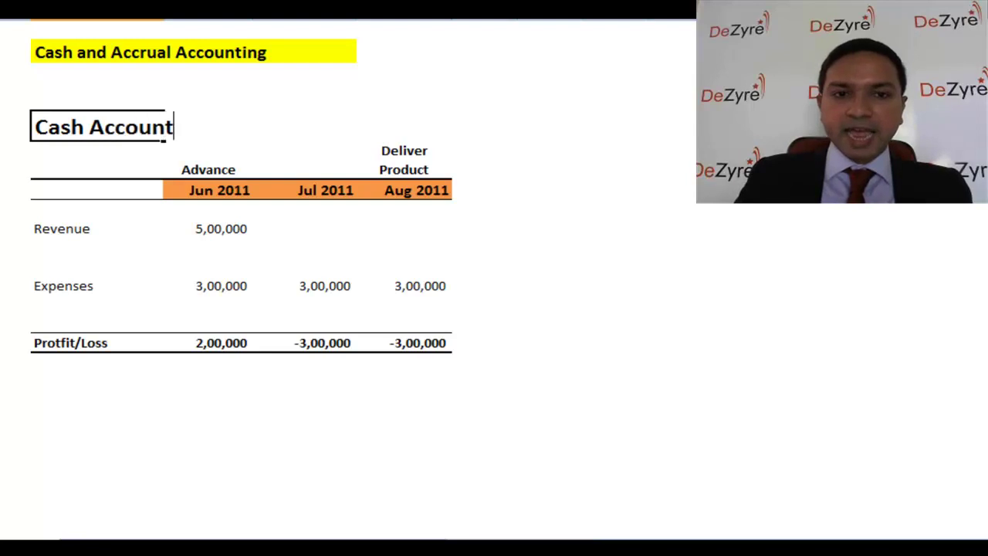
{"action": "key", "text": "Return"}
Fill the Cash Accounting heading cell and its neighbouring cell with yellow.
{"action": "key", "text": "Up"}
{"action": "key", "text": "shift+Right"}
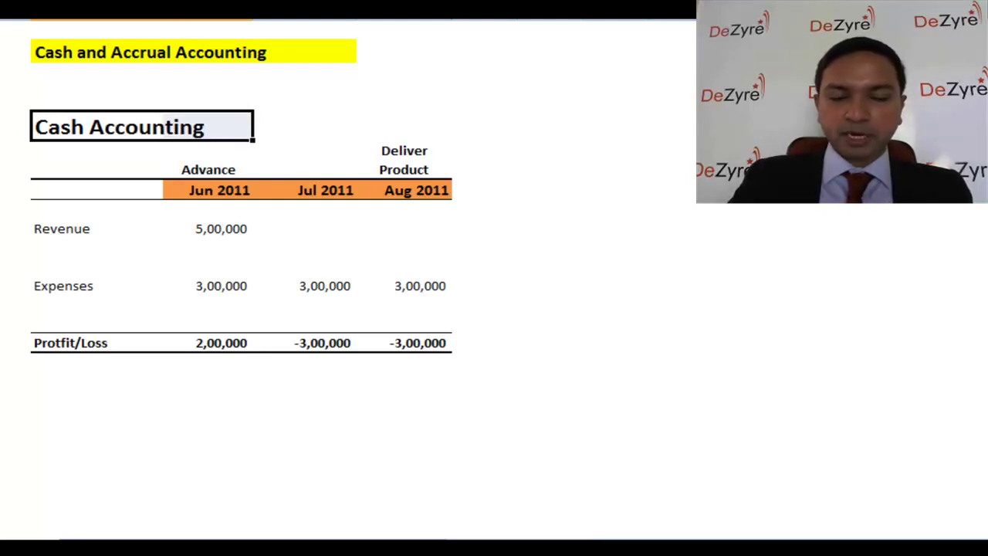
{"action": "key", "text": "alt+h"}
{"action": "key", "text": "h"}
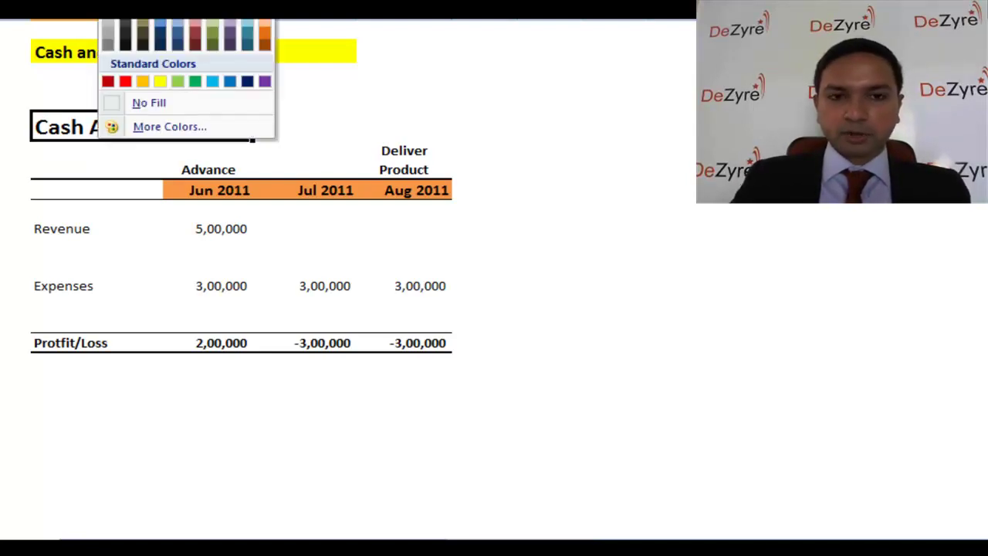
{"action": "left_click", "coordinate": [162, 81]}
Review the revenue, the expenses and the profit/loss figures row by row across the three months.
{"action": "key", "text": "Down"}
{"action": "key", "text": "Down"}
{"action": "key", "text": "Down"}
{"action": "key", "text": "Down"}
{"action": "key", "text": "Right"}
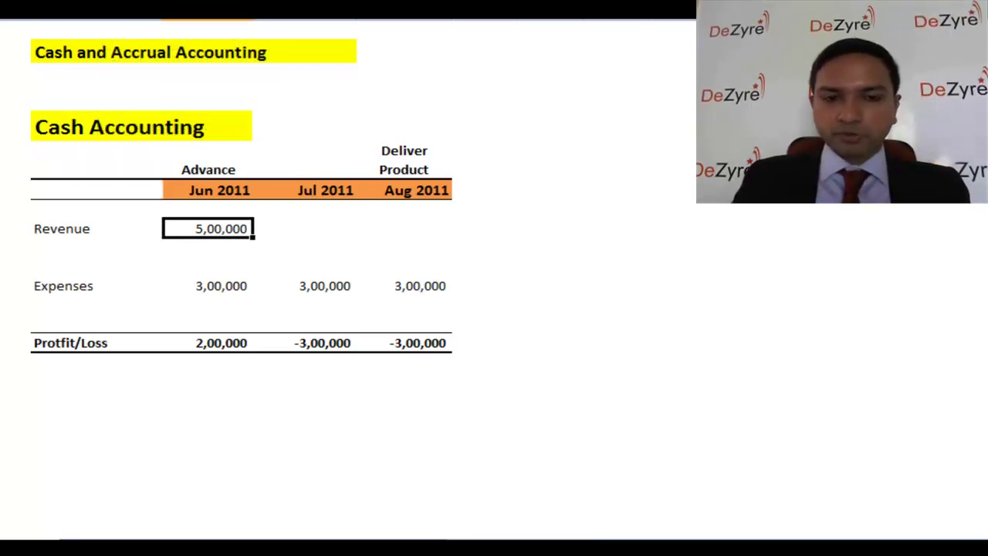
{"action": "key", "text": "Left"}
{"action": "key", "text": "Right"}
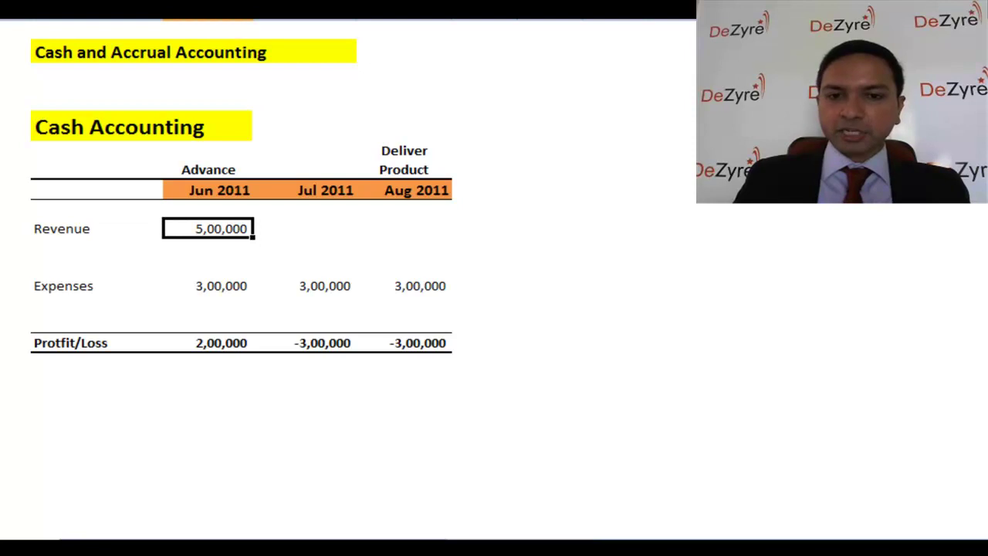
{"action": "key", "text": "Down"}
{"action": "key", "text": "Down"}
{"action": "key", "text": "shift+Right"}
{"action": "key", "text": "shift+Right"}
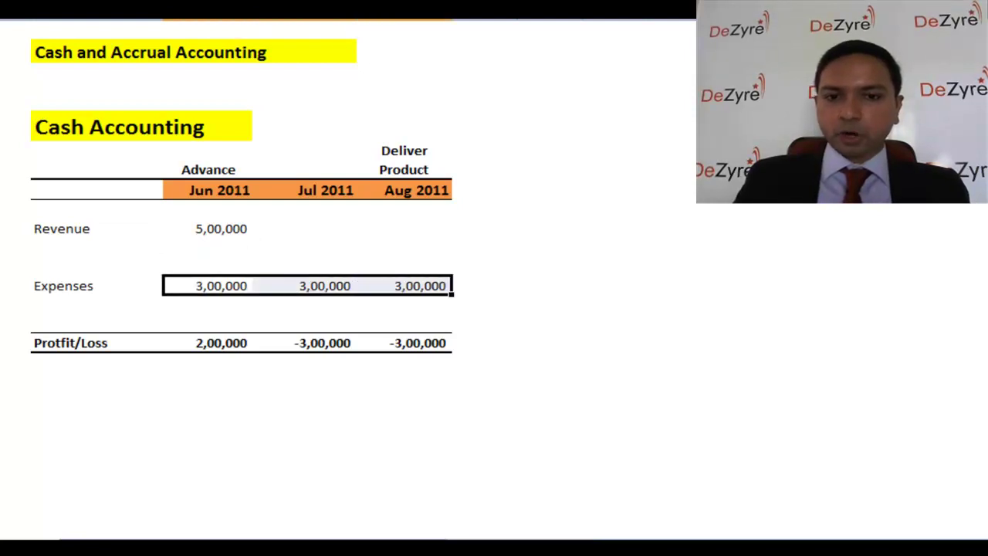
{"action": "key", "text": "Down"}
{"action": "key", "text": "Down"}
{"action": "key", "text": "shift+Right"}
{"action": "key", "text": "shift+Right"}
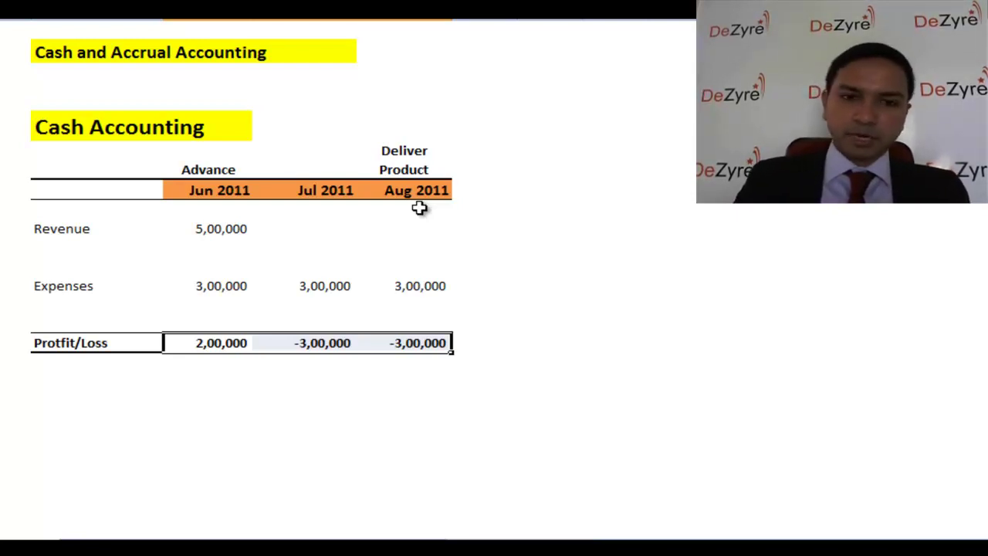
Examine how revenue and expenses lead to the profit/loss figure in the Jun 2011 and Jul 2011 columns.
{"action": "key", "text": "Up"}
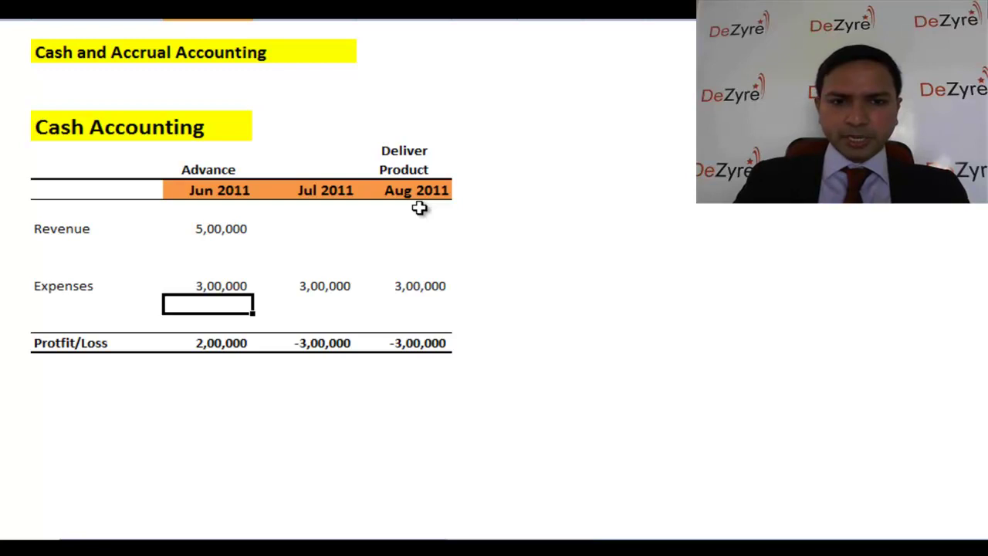
{"action": "key", "text": "Up"}
{"action": "key", "text": "Up"}
{"action": "key", "text": "Up"}
{"action": "key", "text": "Up"}
{"action": "key", "text": "shift+Down"}
{"action": "key", "text": "shift+Down"}
{"action": "key", "text": "shift+Down"}
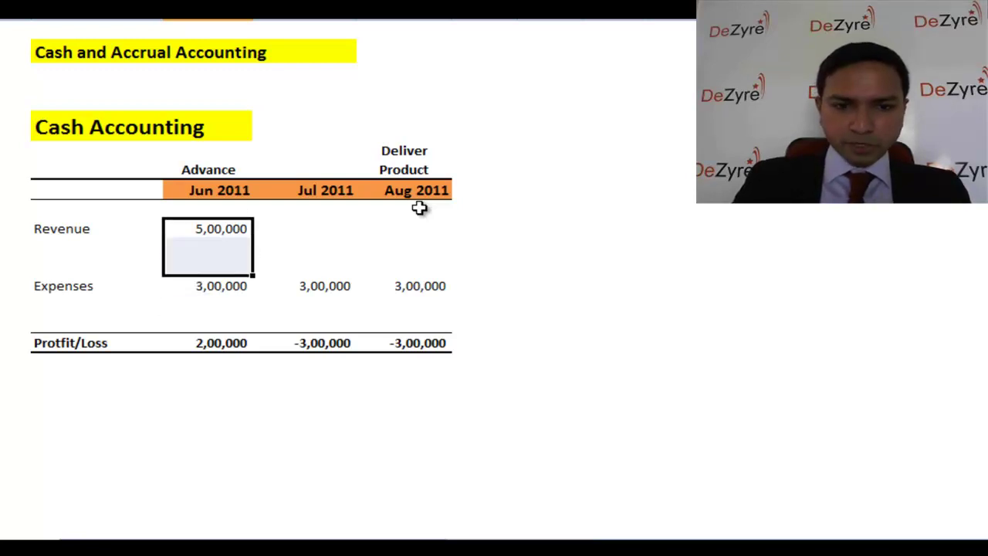
{"action": "key", "text": "shift+Down"}
{"action": "key", "text": "shift+Down"}
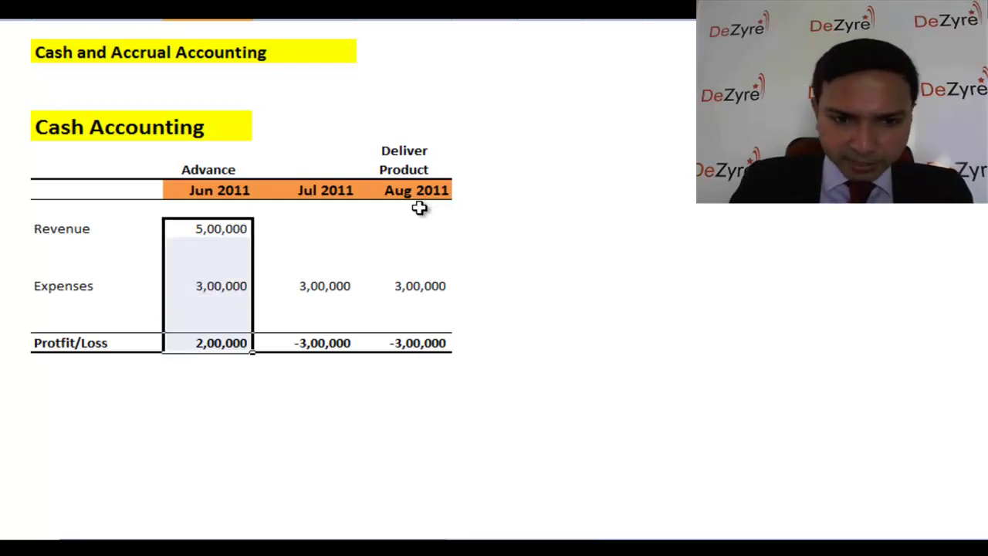
{"action": "key", "text": "Right"}
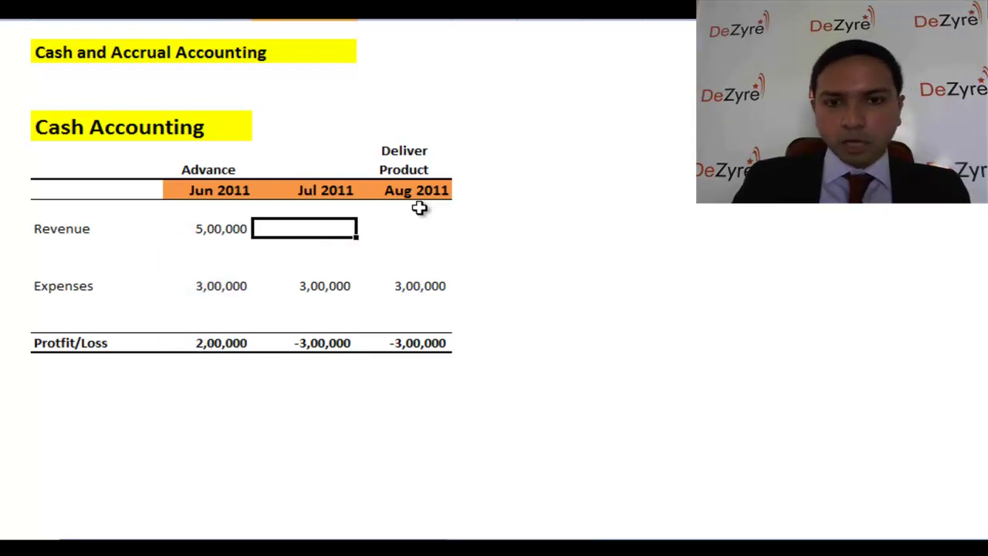
{"action": "key", "text": "shift+Down"}
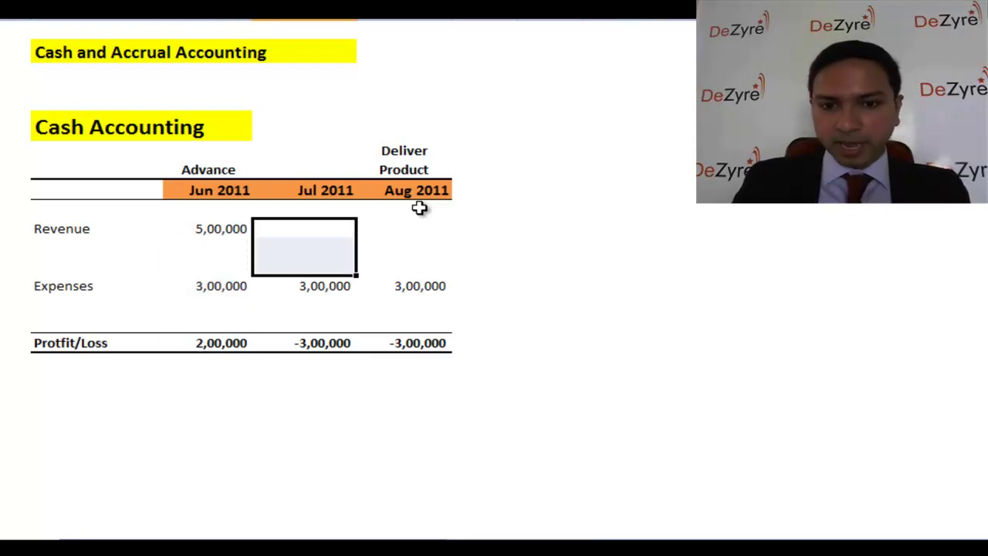
{"action": "key", "text": "shift+Down"}
{"action": "key", "text": "shift+Down"}
{"action": "key", "text": "shift+Down"}
{"action": "key", "text": "shift+Down"}
Examine how revenue and expenses lead to the profit/loss figure in the Aug 2011 column.
{"action": "key", "text": "Right"}
{"action": "key", "text": "shift+Down"}
{"action": "key", "text": "shift+Down"}
{"action": "key", "text": "shift+Down"}
{"action": "key", "text": "shift+Down"}
{"action": "key", "text": "shift+Down"}
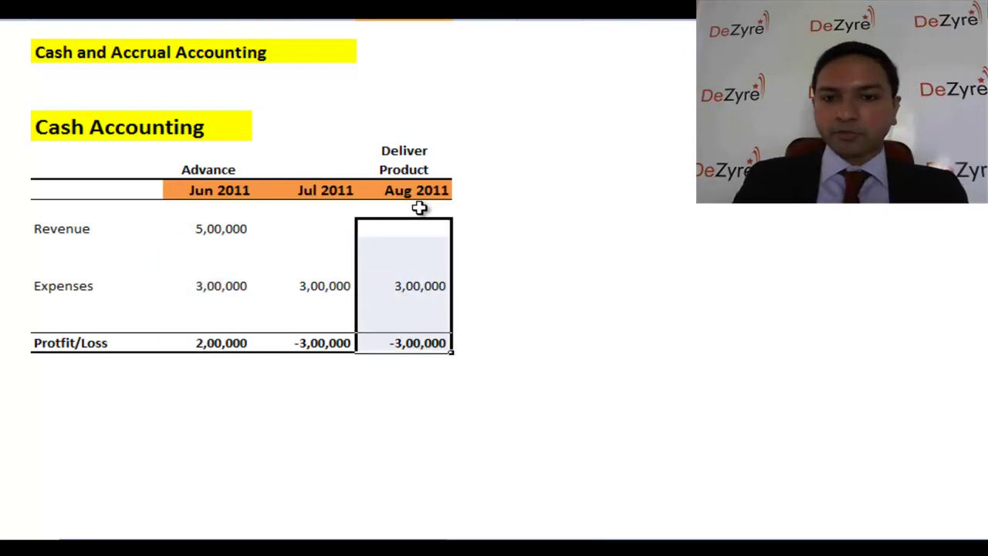
{"action": "key", "text": "Right"}
{"action": "key", "text": "shift+Down"}
{"action": "key", "text": "shift+Down"}
{"action": "key", "text": "shift+Down"}
{"action": "key", "text": "shift+Down"}
{"action": "key", "text": "shift+Down"}
{"action": "key", "text": "shift+Down"}
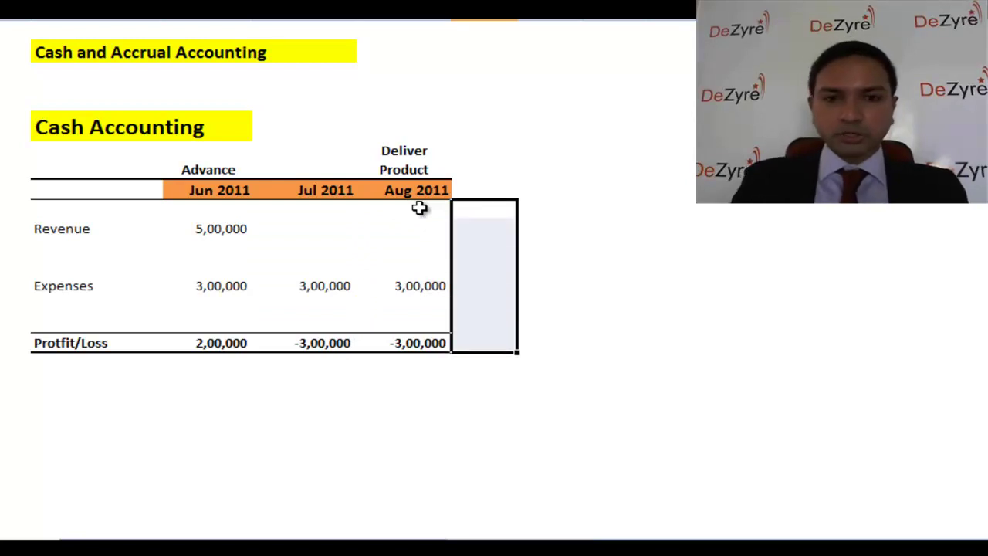
Review the whole block of revenue, expenses and profit/loss figures for Jun to Aug 2011.
{"action": "key", "text": "Left"}
{"action": "key", "text": "Left"}
{"action": "key", "text": "Left"}
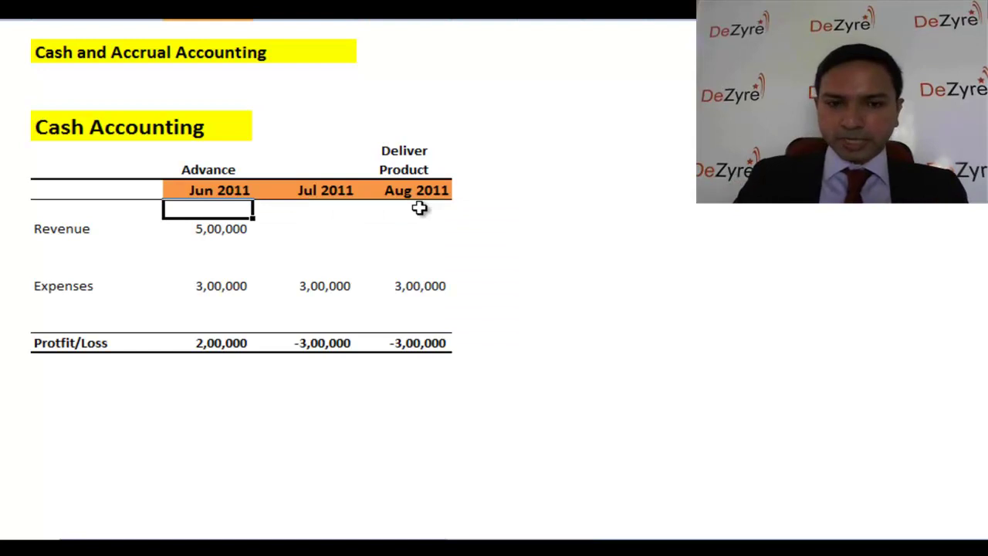
{"action": "key", "text": "Down"}
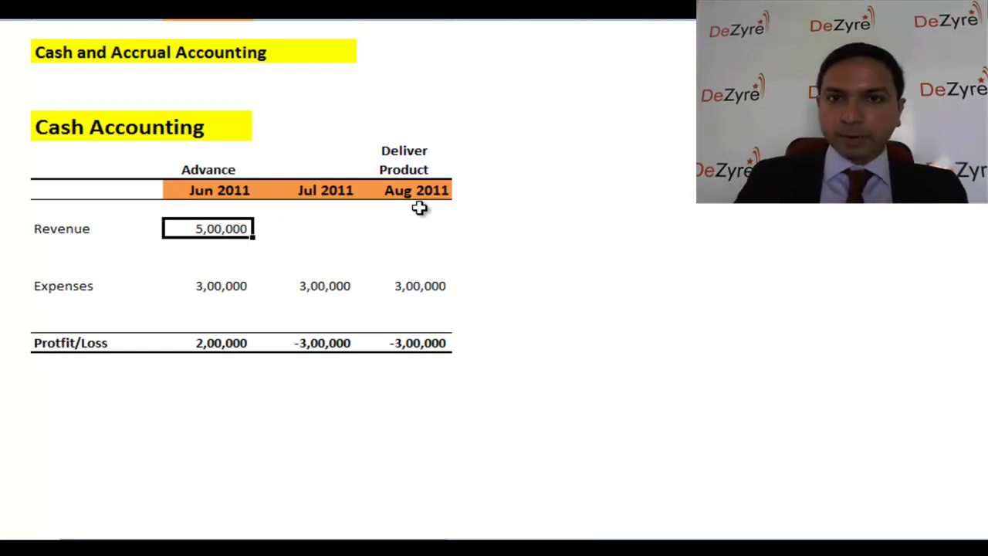
{"action": "key", "text": "shift+Down"}
{"action": "key", "text": "shift+Down"}
{"action": "key", "text": "shift+Down"}
{"action": "key", "text": "shift+Down"}
{"action": "key", "text": "shift+Down"}
{"action": "key", "text": "shift+Down"}
{"action": "key", "text": "shift+Right"}
{"action": "key", "text": "shift+Right"}
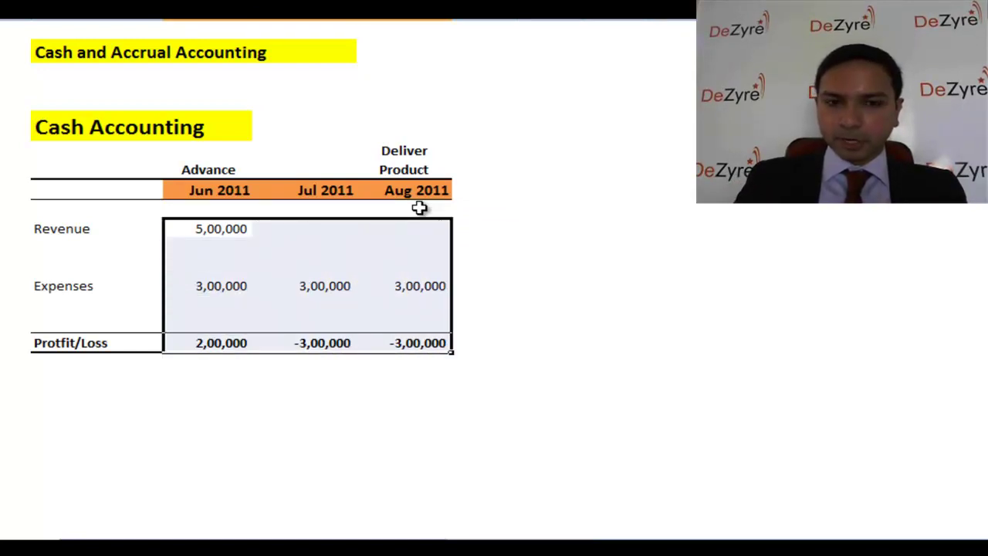
{"action": "key", "text": "Down"}
{"action": "key", "text": "Down"}
{"action": "key", "text": "Up"}
{"action": "key", "text": "Up"}
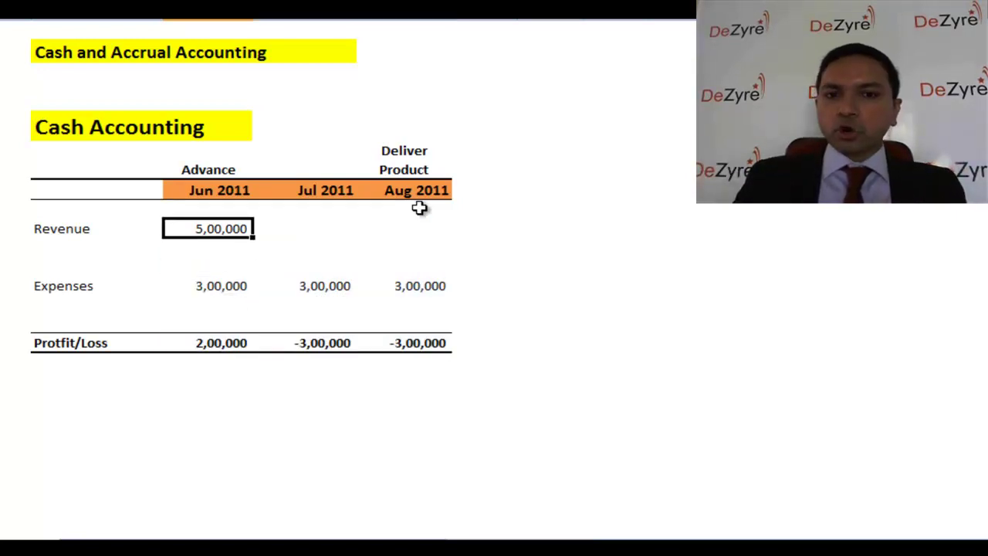
Compare when revenue is recorded across the three months with the Jul 2011 expenses.
{"action": "key", "text": "shift+Right"}
{"action": "key", "text": "shift+Right"}
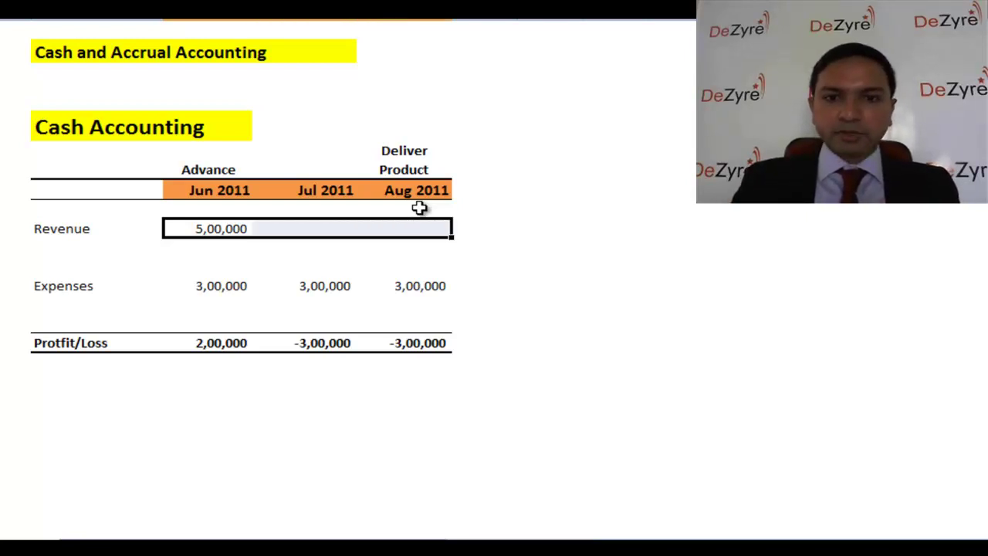
{"action": "key", "text": "Right"}
{"action": "key", "text": "Right"}
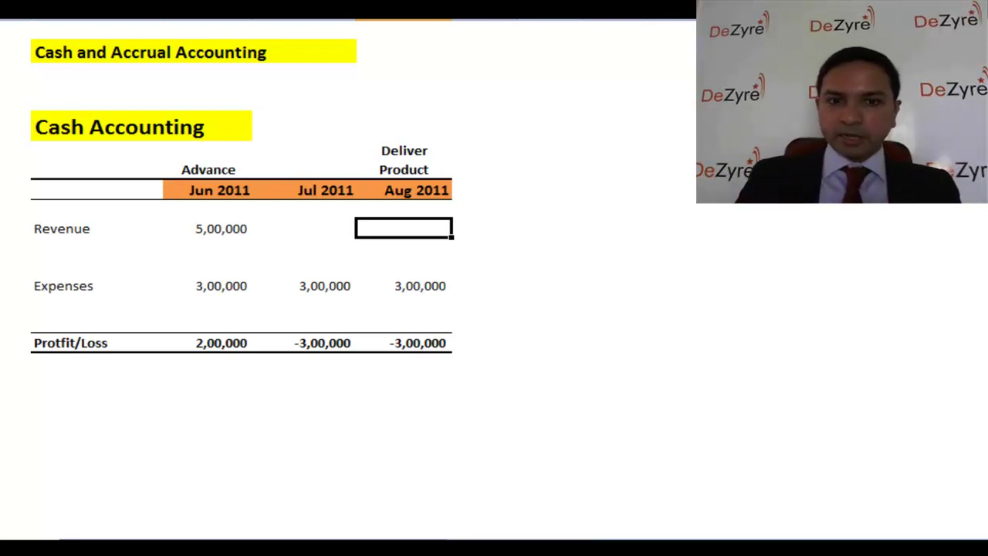
{"action": "left_click", "coordinate": [305, 228]}
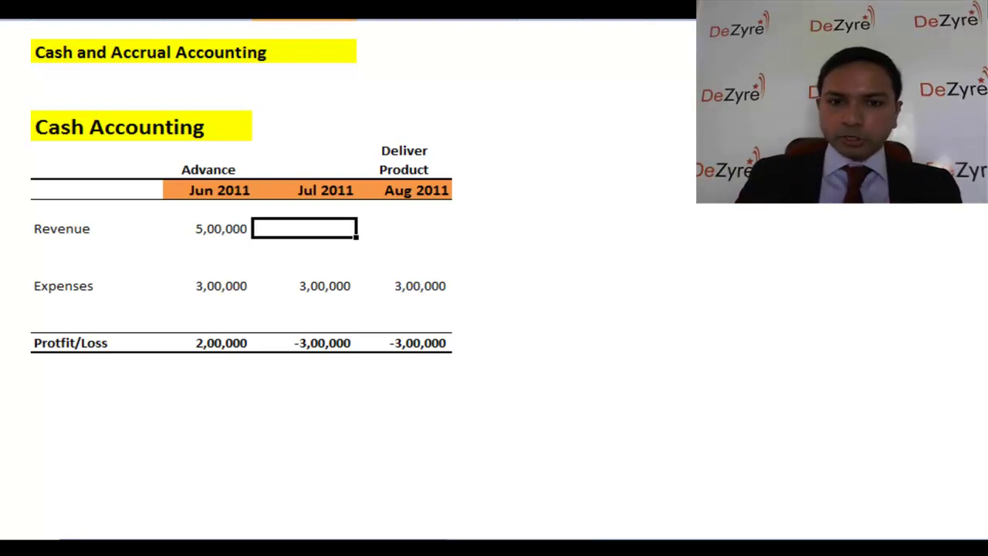
{"action": "left_click", "coordinate": [304, 285]}
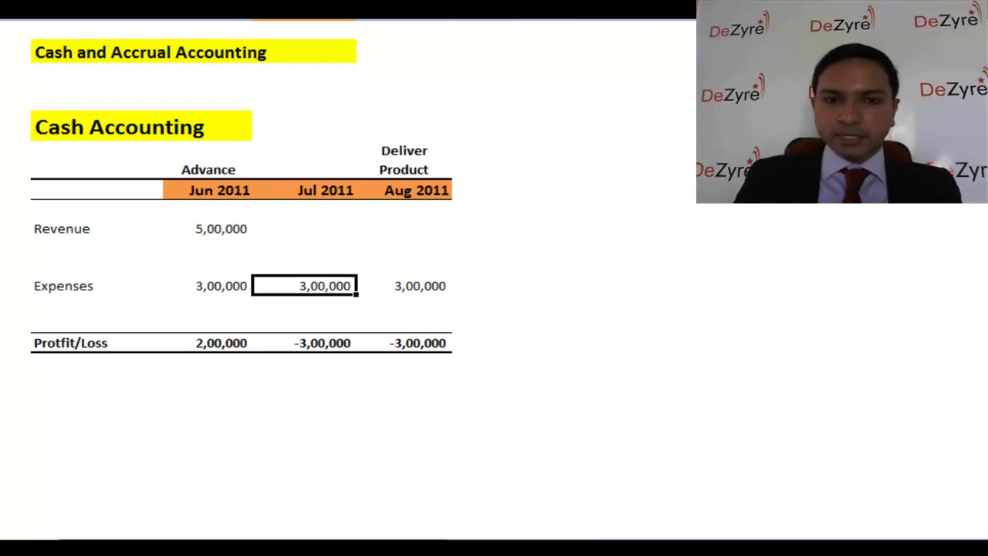
{"action": "key", "text": "Up"}
{"action": "key", "text": "Up"}
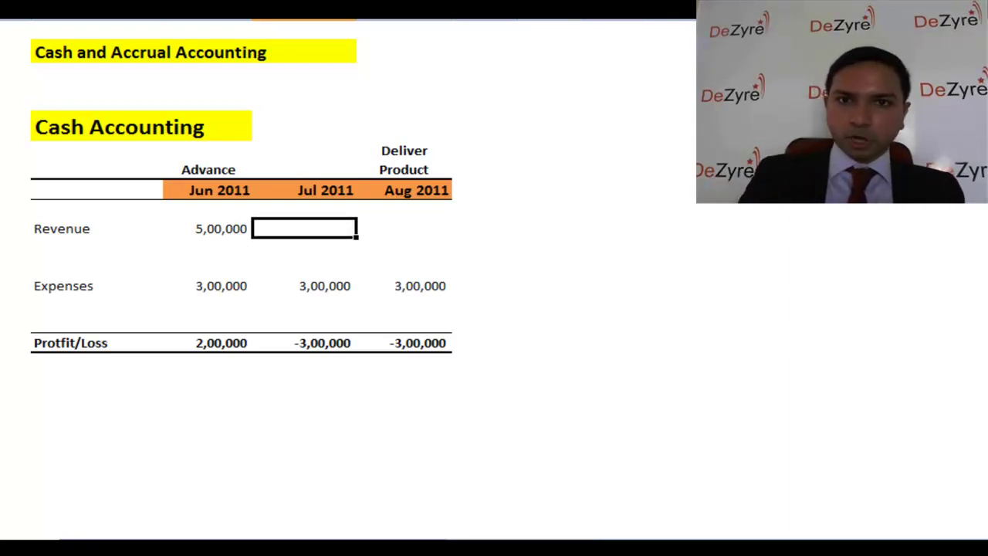
{"action": "left_click", "coordinate": [208, 228]}
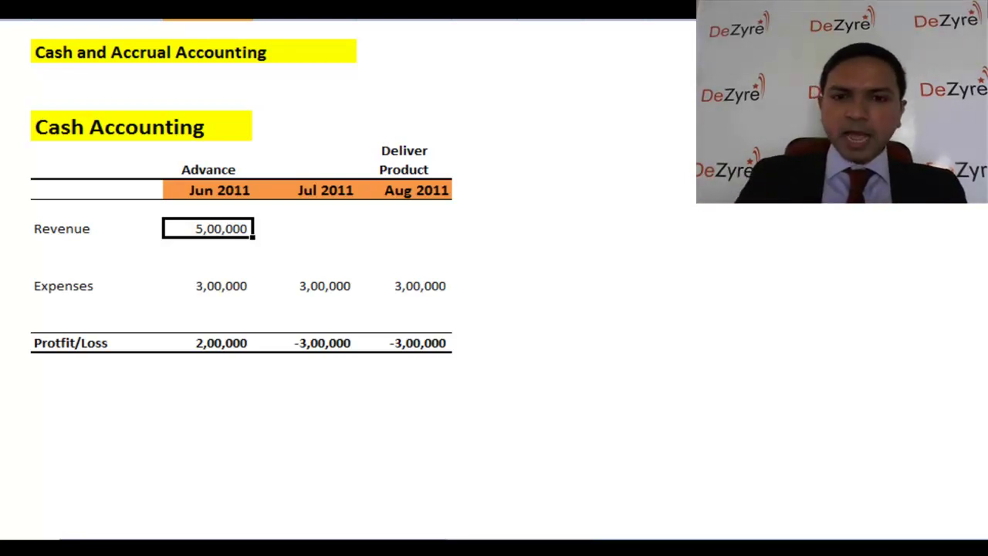
Copy the Cash Accounting heading to the same row, two columns beyond the Aug 2011 column.
{"action": "key", "text": "Right"}
{"action": "key", "text": "Right"}
{"action": "key", "text": "Up"}
{"action": "key", "text": "Up"}
{"action": "key", "text": "Up"}
{"action": "key", "text": "Up"}
{"action": "key", "text": "Up"}
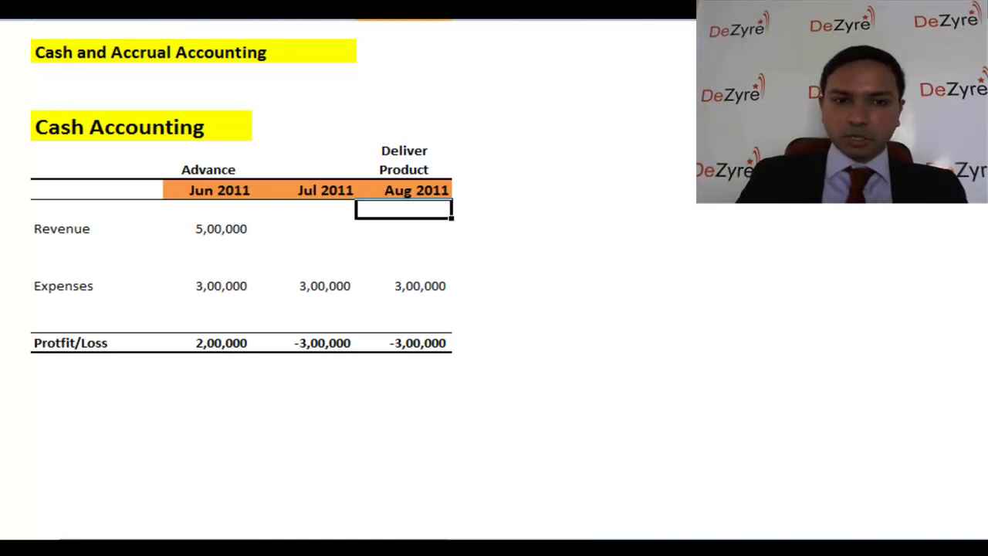
{"action": "key", "text": "Left"}
{"action": "key", "text": "Left"}
{"action": "key", "text": "Left"}
{"action": "key", "text": "ctrl+c"}
{"action": "key", "text": "Right"}
{"action": "key", "text": "Right"}
{"action": "key", "text": "Right"}
{"action": "key", "text": "Right"}
{"action": "key", "text": "Right"}
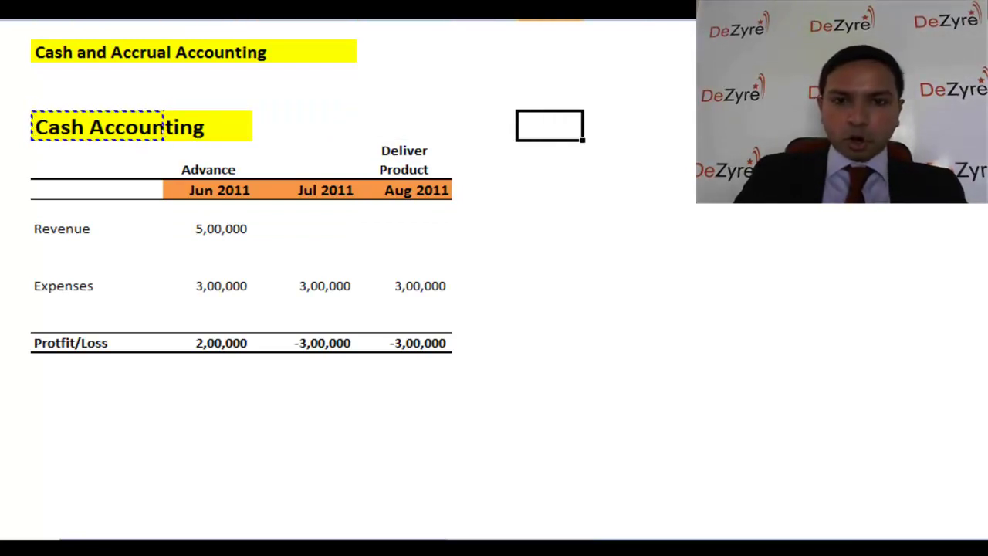
{"action": "key", "text": "Return"}
Change the copied heading to Accrual Accounting and extend its yellow fill across three columns.
{"action": "key", "text": "F2"}
{"action": "key", "text": "Home"}
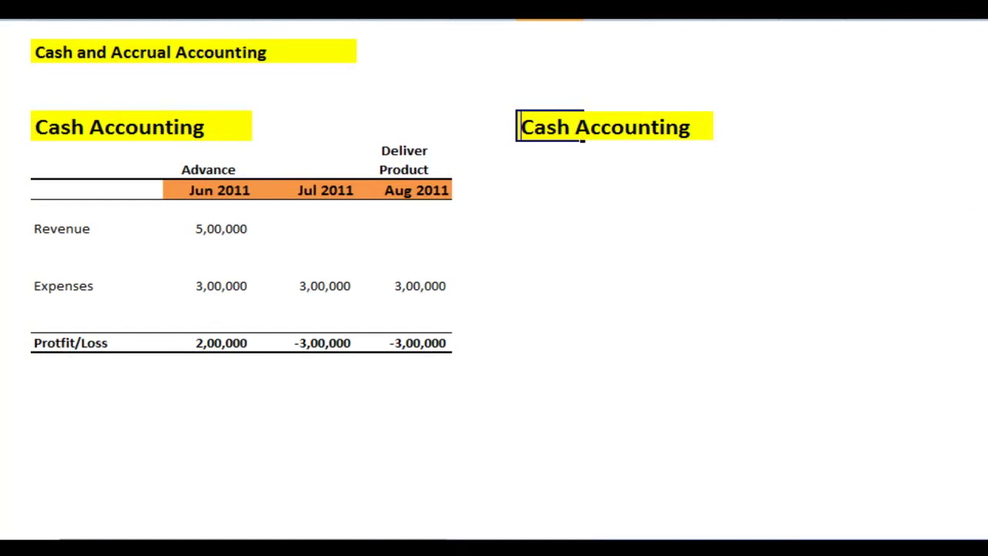
{"action": "key", "text": "shift+Right"}
{"action": "key", "text": "shift+Right"}
{"action": "key", "text": "shift+Right"}
{"action": "key", "text": "shift+Right"}
{"action": "type", "text": "Accrual"}
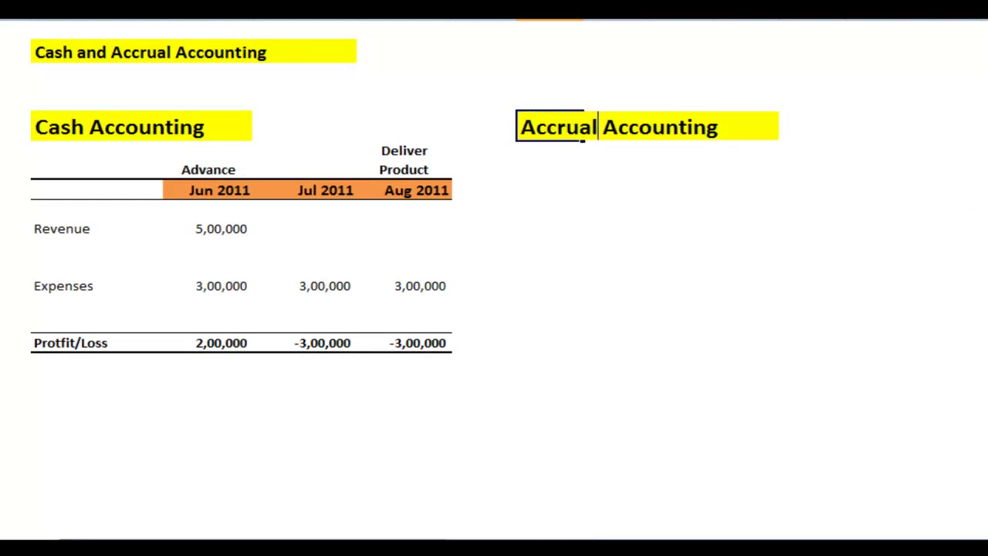
{"action": "key", "text": "Return"}
{"action": "key", "text": "Up"}
{"action": "key", "text": "shift+Right"}
{"action": "key", "text": "shift+Right"}
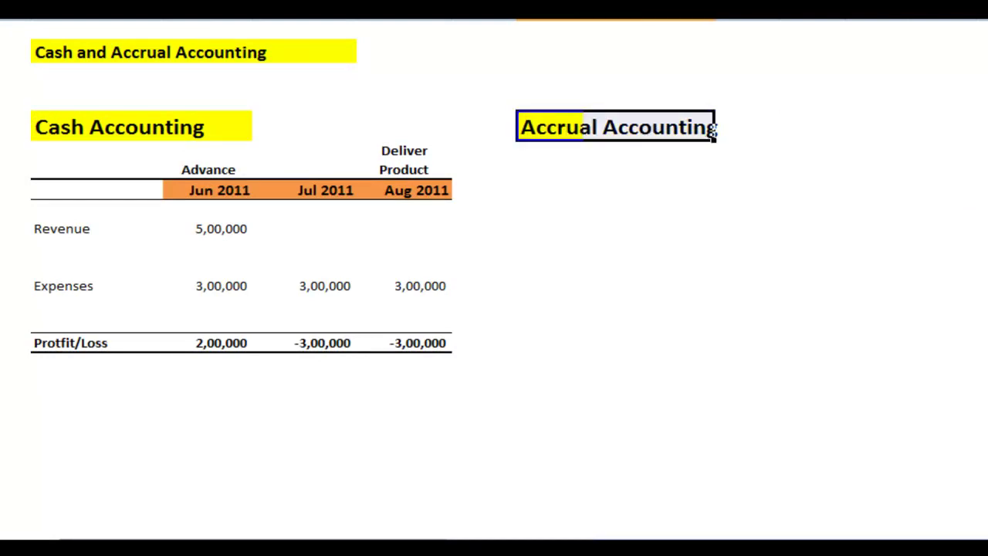
Copy the whole Cash Accounting table, from the Advance and Deliver Product labels through the profit/loss row, beneath the Accrual Accounting heading.
{"action": "key", "text": "Left"}
{"action": "key", "text": "Left"}
{"action": "key", "text": "Left"}
{"action": "key", "text": "Left"}
{"action": "key", "text": "Left"}
{"action": "key", "text": "Down"}
{"action": "key", "text": "Down"}
{"action": "key", "text": "Up"}
{"action": "key", "text": "shift+Right"}
{"action": "key", "text": "shift+Right"}
{"action": "key", "text": "shift+Right"}
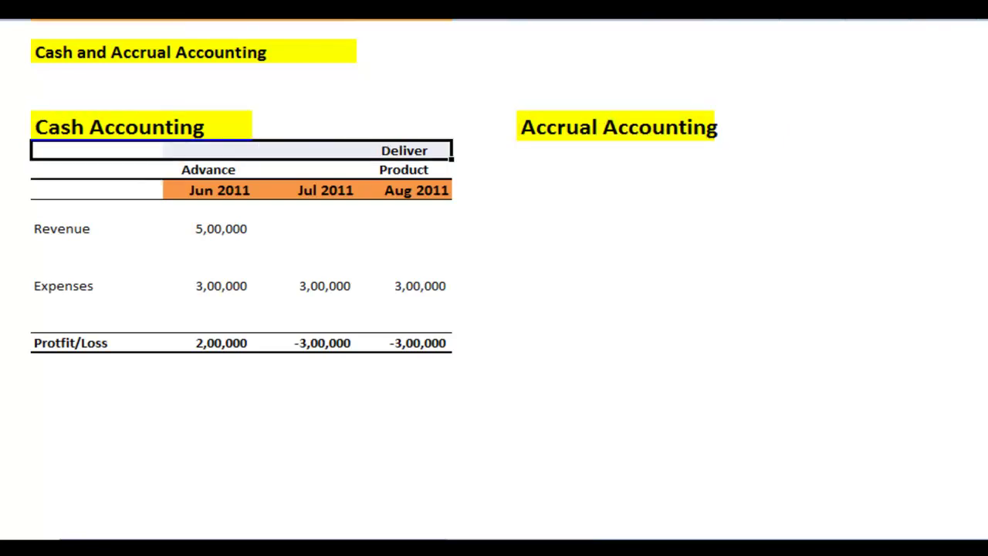
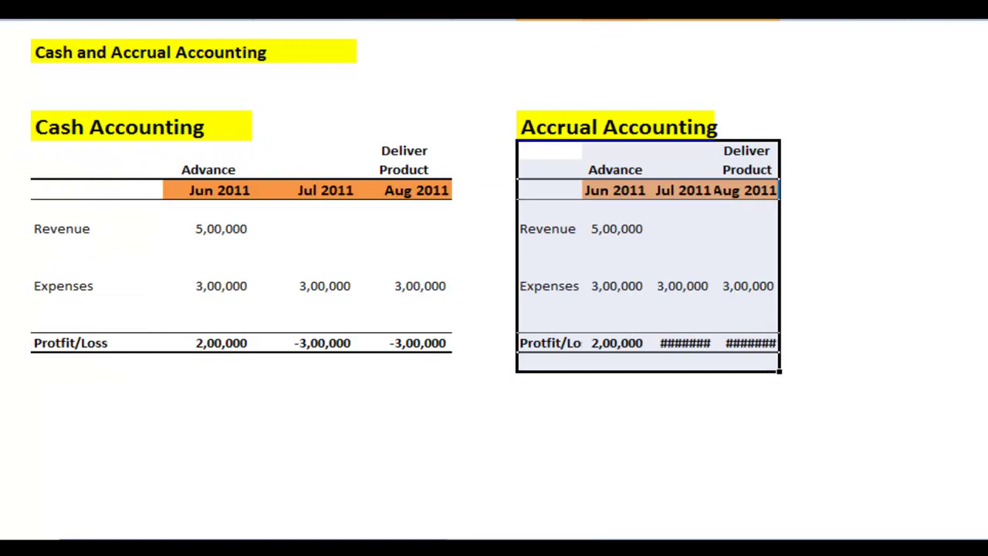
Widen the Accrual Accounting month columns equally so that all profit/loss figures fit.
{"action": "left_click_drag", "start_coordinate": [617, 27], "coordinate": [793, 22]}
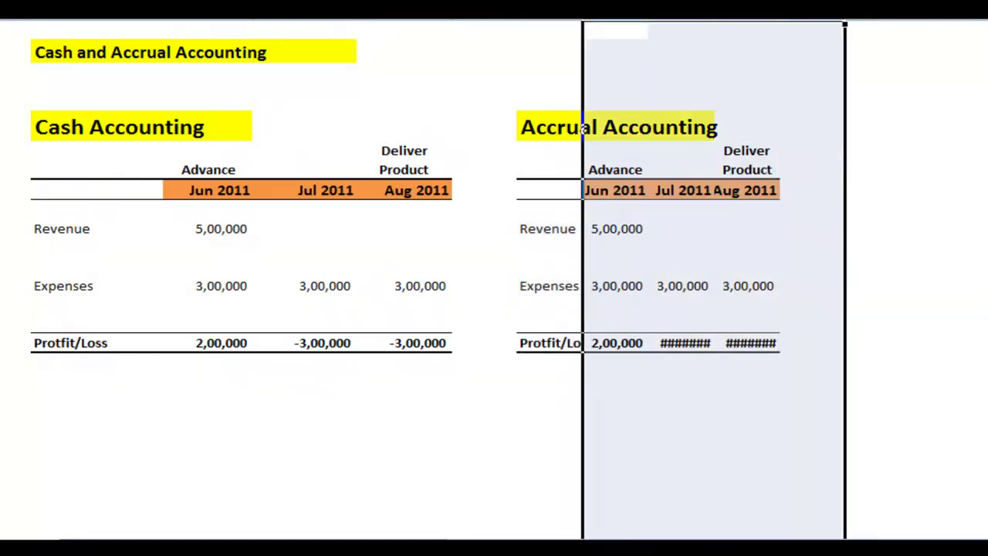
{"action": "left_click_drag", "start_coordinate": [649, 23], "coordinate": [681, 23]}
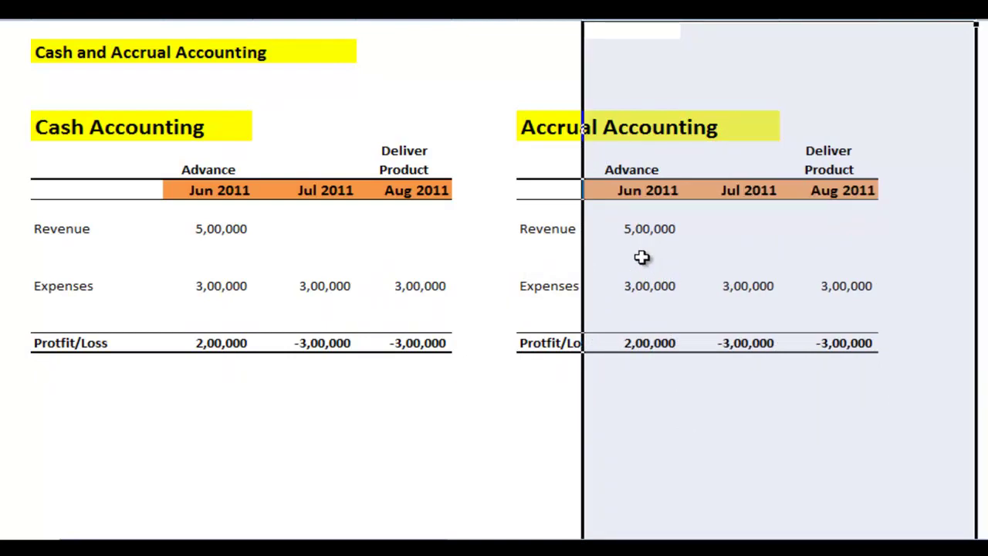
{"action": "left_click", "coordinate": [638, 229]}
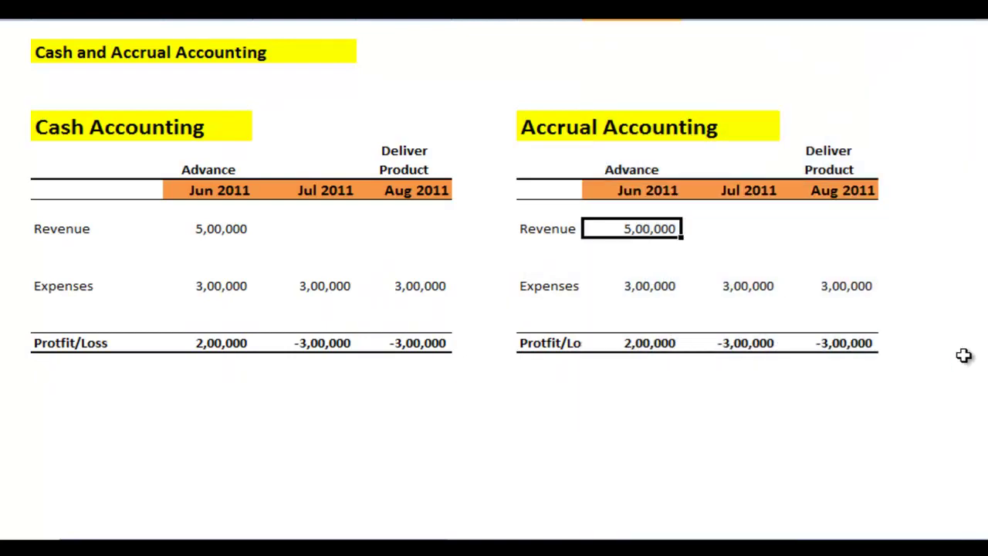
Compare the Jun 2011 revenue under Cash Accounting with its counterpart under Accrual Accounting.
{"action": "key", "text": "Left"}
{"action": "key", "text": "Left"}
{"action": "key", "text": "Left"}
{"action": "key", "text": "Left"}
{"action": "key", "text": "Left"}
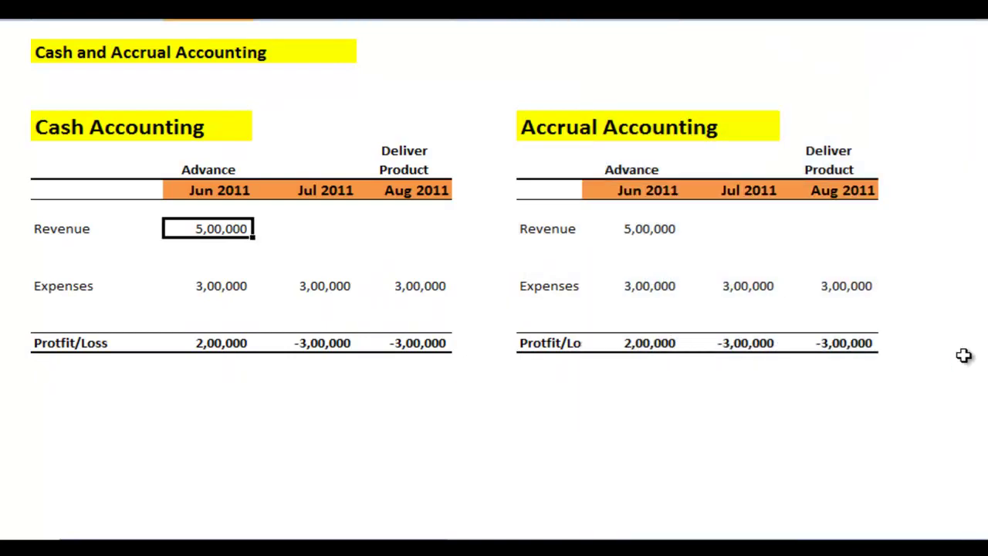
{"action": "key", "text": "Right"}
{"action": "key", "text": "Right"}
{"action": "key", "text": "Right"}
{"action": "key", "text": "Right"}
{"action": "key", "text": "Right"}
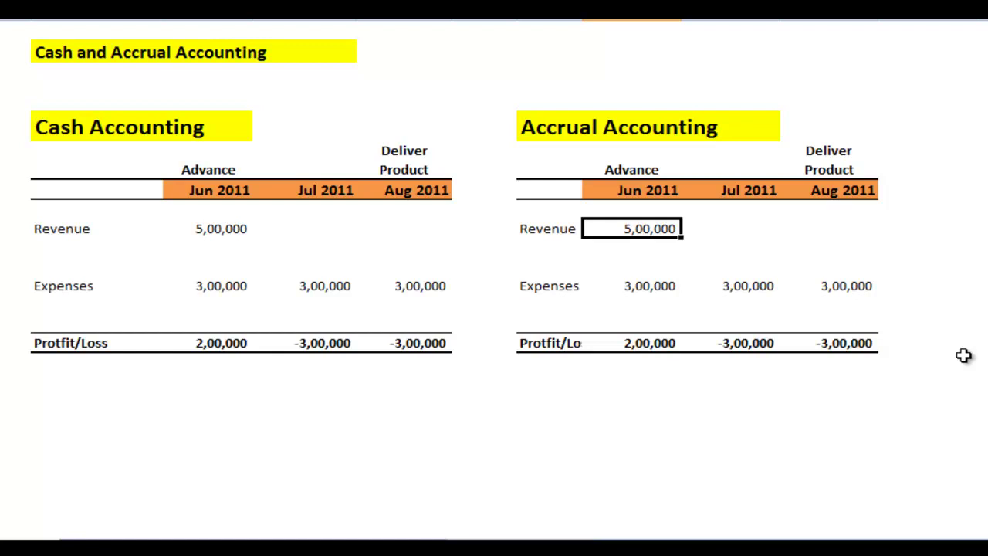
Replace the Jun 2011 accrual revenue with the formula =500000/3.
{"action": "type", "text": "="}
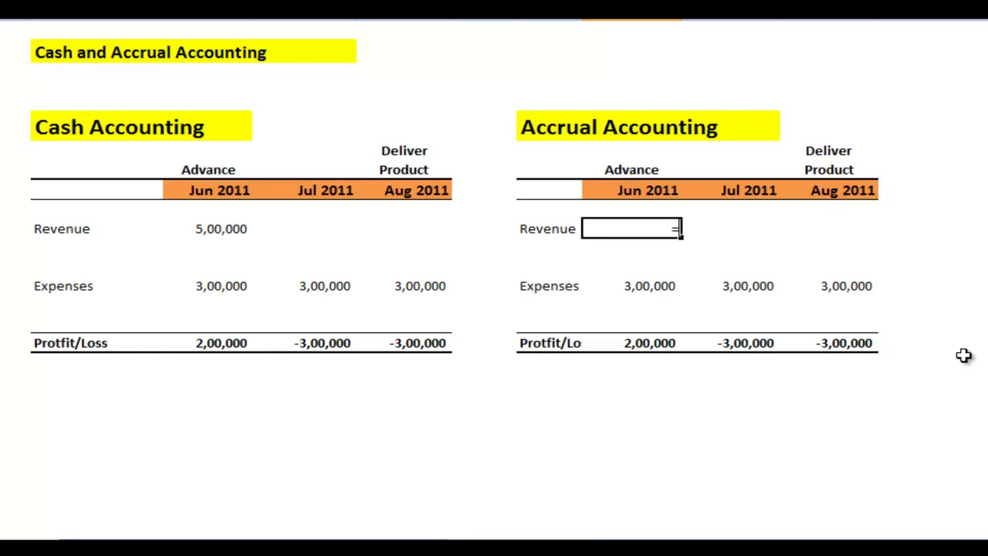
{"action": "type", "text": "500000/3"}
{"action": "key", "text": "Return"}
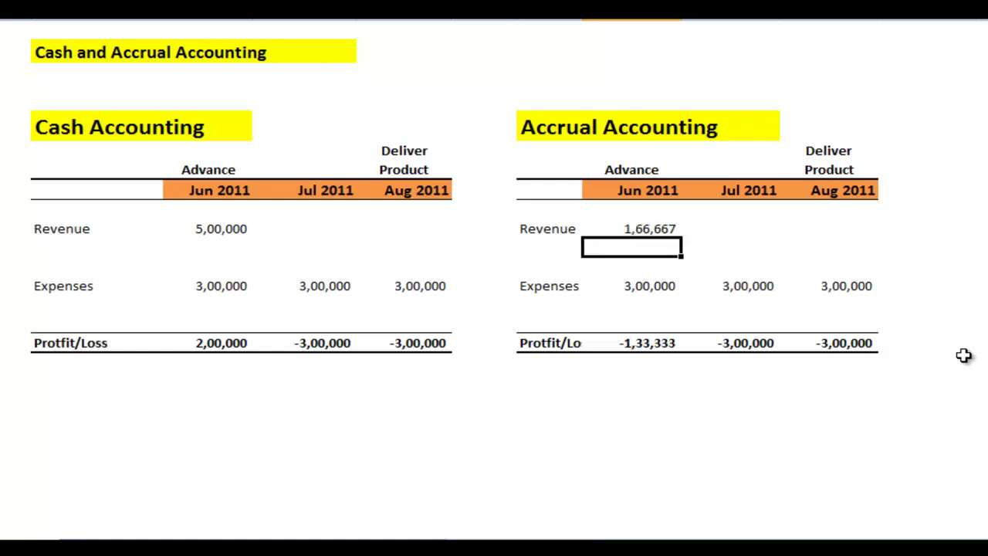
Link the Jul 2011 accrual revenue to the Jun 2011 cell and copy that formula to Aug 2011.
{"action": "key", "text": "Up"}
{"action": "key", "text": "Right"}
{"action": "type", "text": "="}
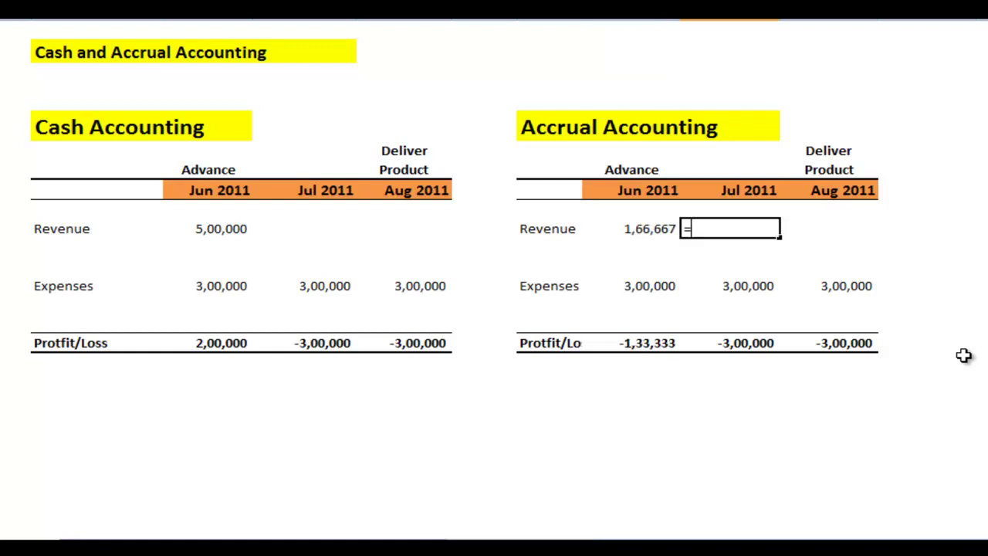
{"action": "key", "text": "Left"}
{"action": "key", "text": "Return"}
{"action": "key", "text": "Up"}
{"action": "key", "text": "ctrl+c"}
{"action": "key", "text": "Right"}
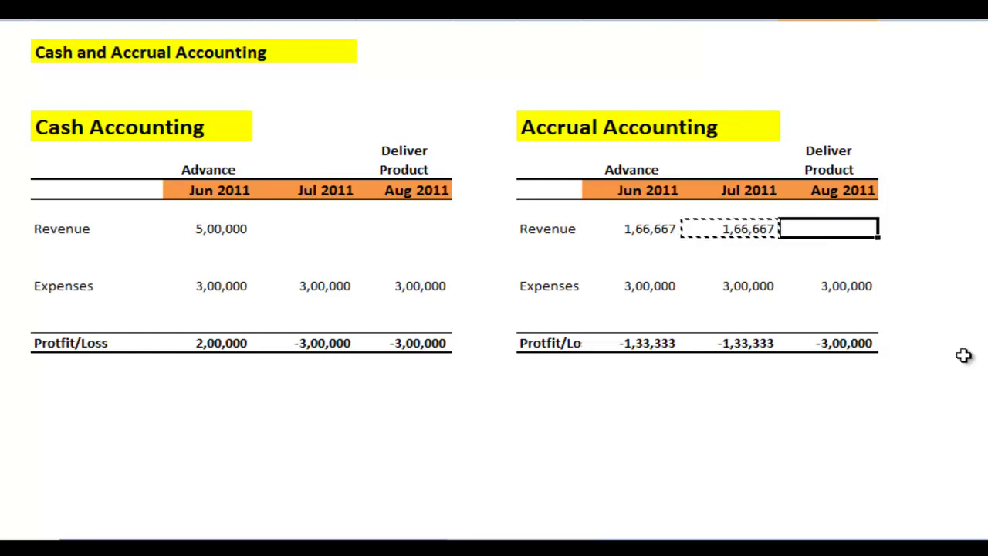
{"action": "key", "text": "Return"}
Compare the accrual revenue for Jun to Aug 2011 with the Jun 2011 cash revenue.
{"action": "key", "text": "Left"}
{"action": "key", "text": "Left"}
{"action": "key", "text": "shift+Right"}
{"action": "key", "text": "shift+Right"}
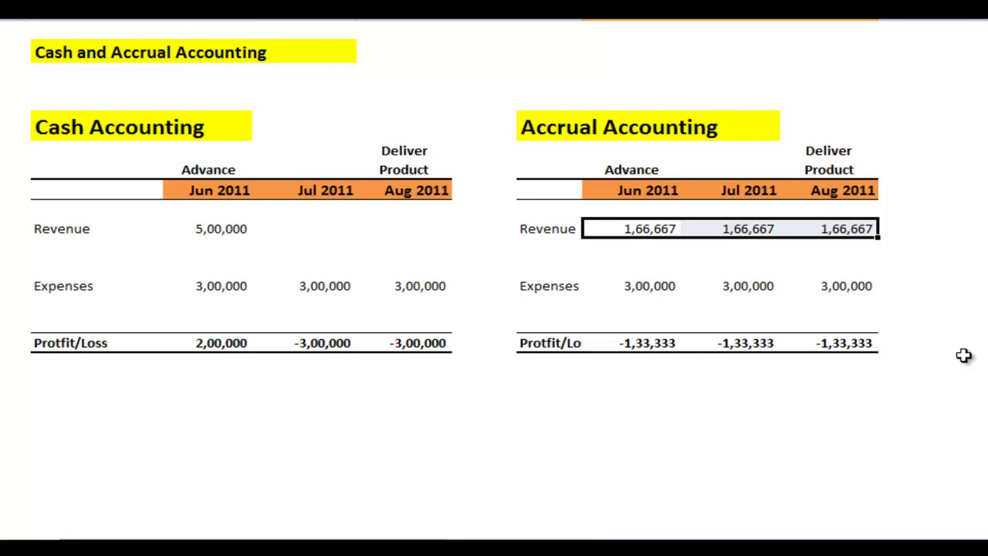
{"action": "key", "text": "Left"}
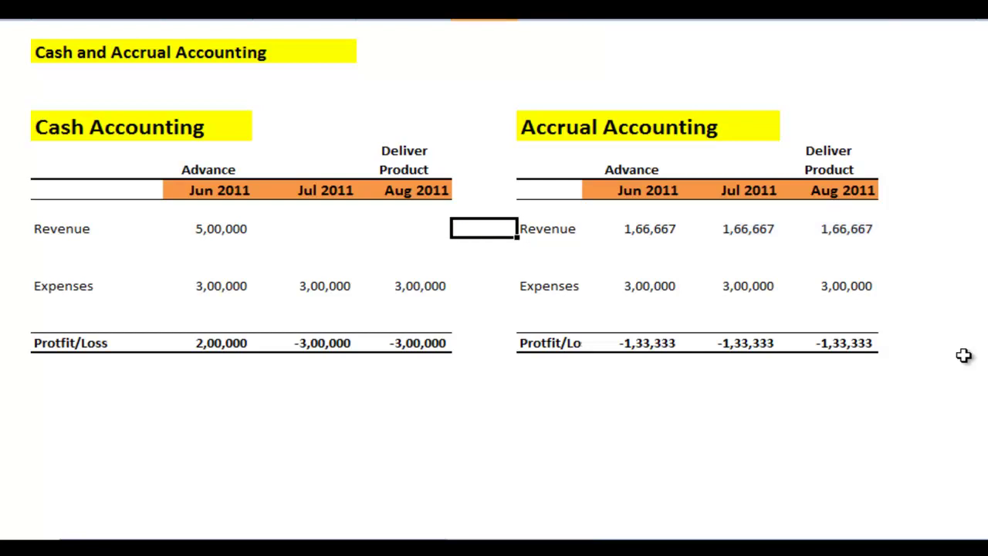
{"action": "key", "text": "Left"}
{"action": "key", "text": "Left"}
{"action": "key", "text": "Left"}
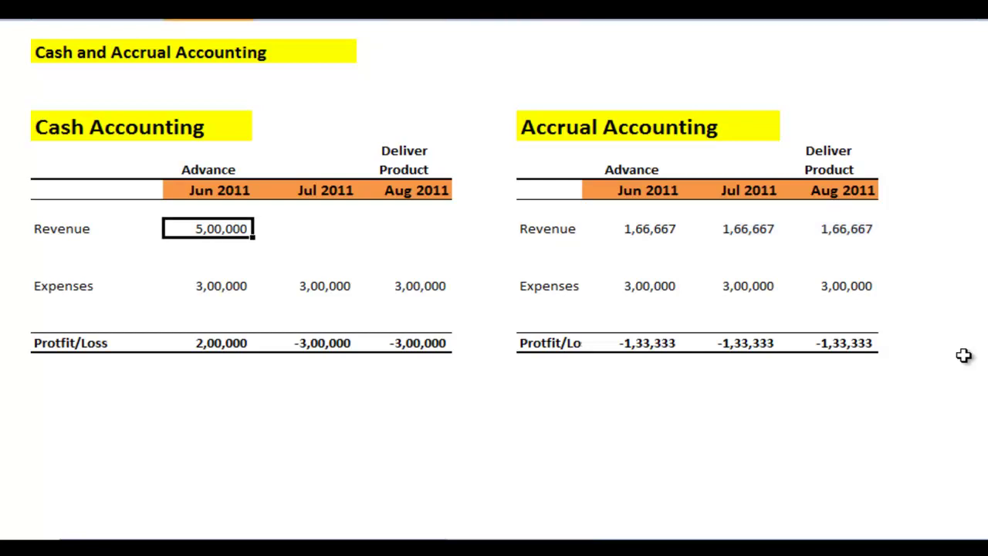
Review the accrual revenue row against the Jul and Aug 2011 revenue cells of the Cash Accounting table.
{"action": "key", "text": "Right"}
{"action": "key", "text": "Right"}
{"action": "key", "text": "Right"}
{"action": "key", "text": "Right"}
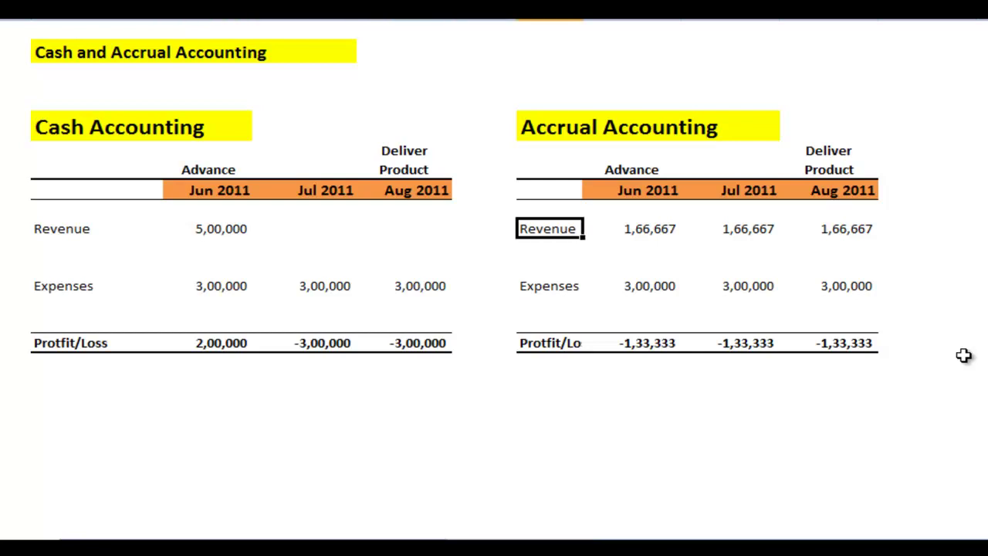
{"action": "key", "text": "Right"}
{"action": "key", "text": "shift+Right"}
{"action": "key", "text": "shift+Right"}
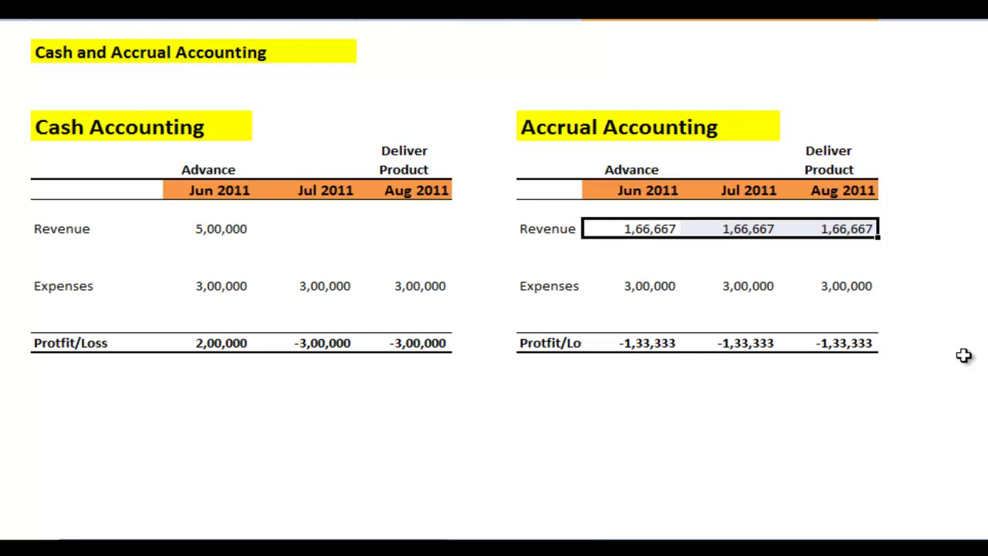
{"action": "key", "text": "Left"}
{"action": "key", "text": "Left"}
{"action": "key", "text": "Left"}
{"action": "key", "text": "Left"}
{"action": "key", "text": "Left"}
{"action": "key", "text": "Right"}
{"action": "key", "text": "Right"}
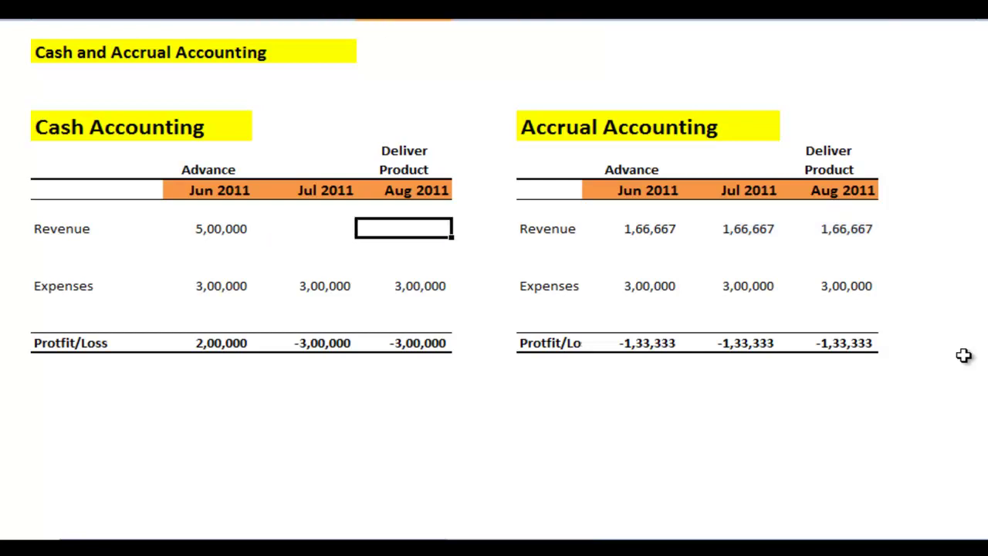
Examine the Jun 2011 expenses and profit/loss in the Accrual Accounting table.
{"action": "key", "text": "Right"}
{"action": "key", "text": "Right"}
{"action": "key", "text": "Right"}
{"action": "key", "text": "Down"}
{"action": "key", "text": "Down"}
{"action": "key", "text": "shift+Down"}
{"action": "key", "text": "shift+Down"}
{"action": "key", "text": "shift+Down"}
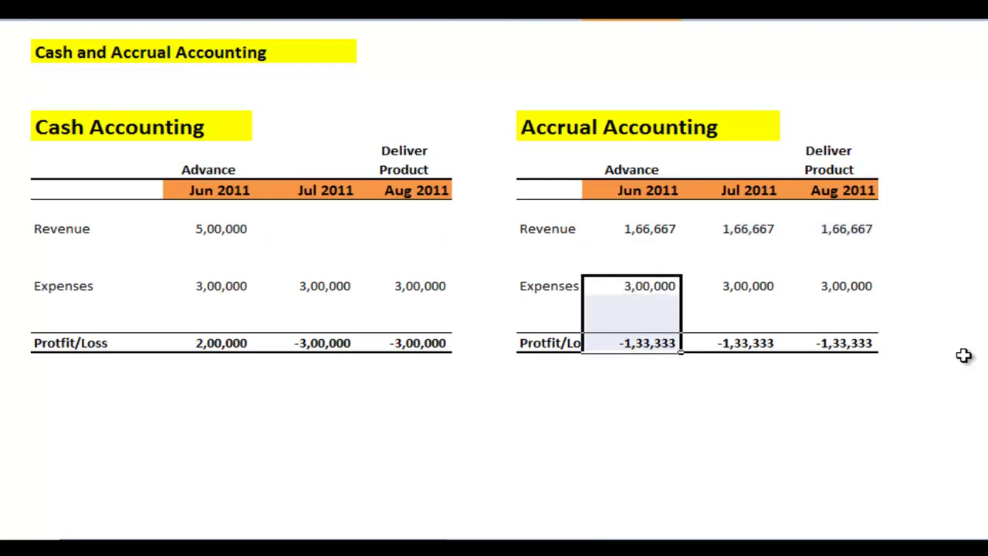
{"action": "key", "text": "shift+Up"}
{"action": "key", "text": "shift+Up"}
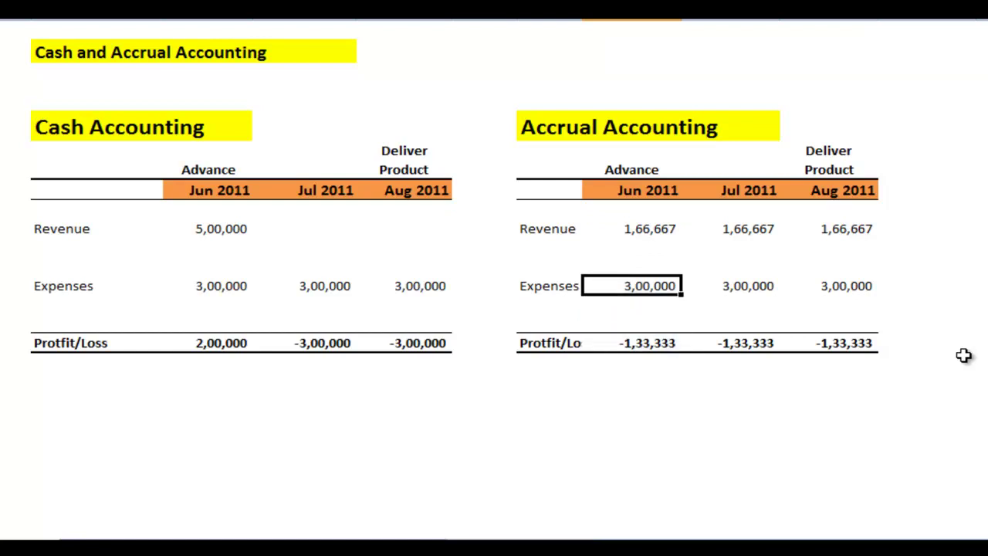
Compare the monthly accrual revenue with the Jul 2011 expenses in the Accrual Accounting table.
{"action": "key", "text": "Up"}
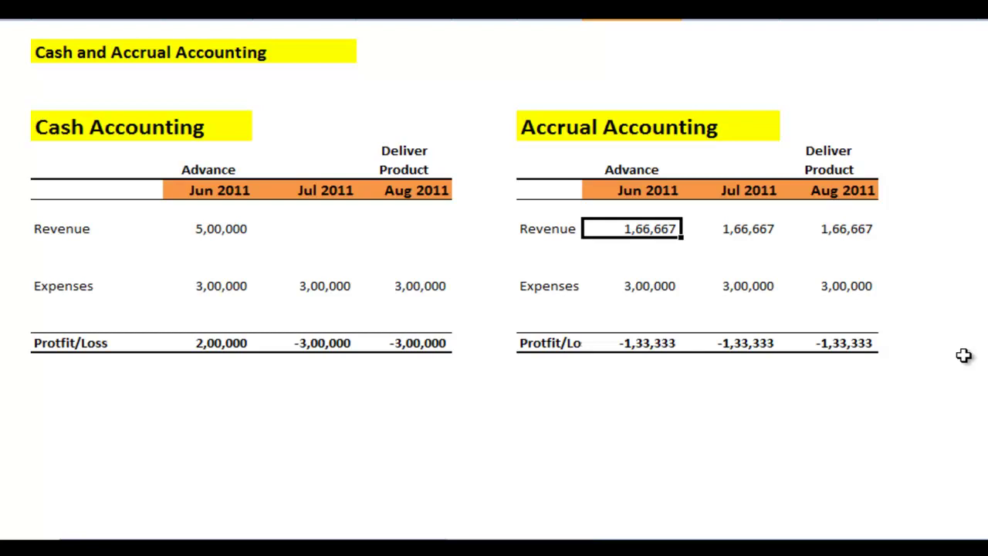
{"action": "key", "text": "Right"}
{"action": "key", "text": "Right"}
{"action": "key", "text": "Left"}
{"action": "key", "text": "Down"}
{"action": "key", "text": "Down"}
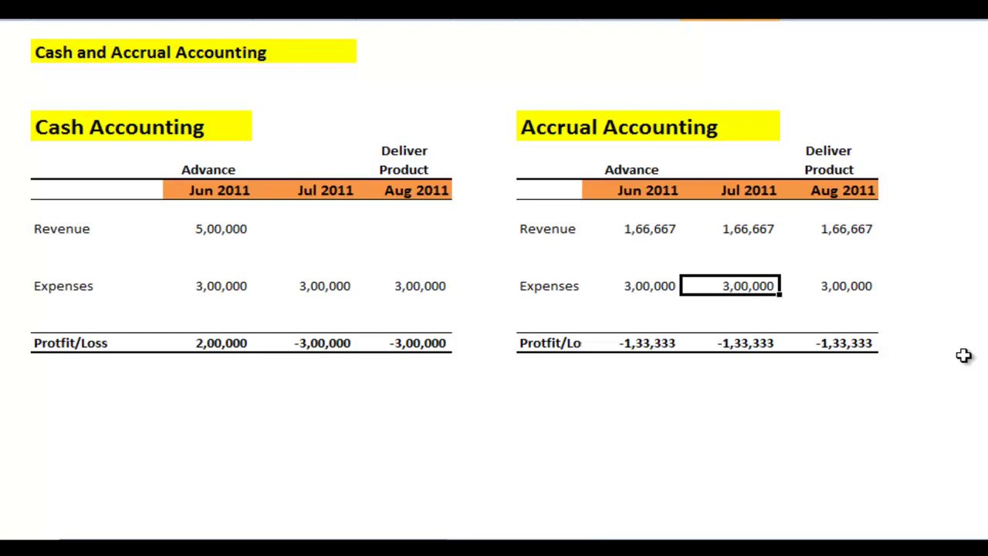
{"action": "key", "text": "Up"}
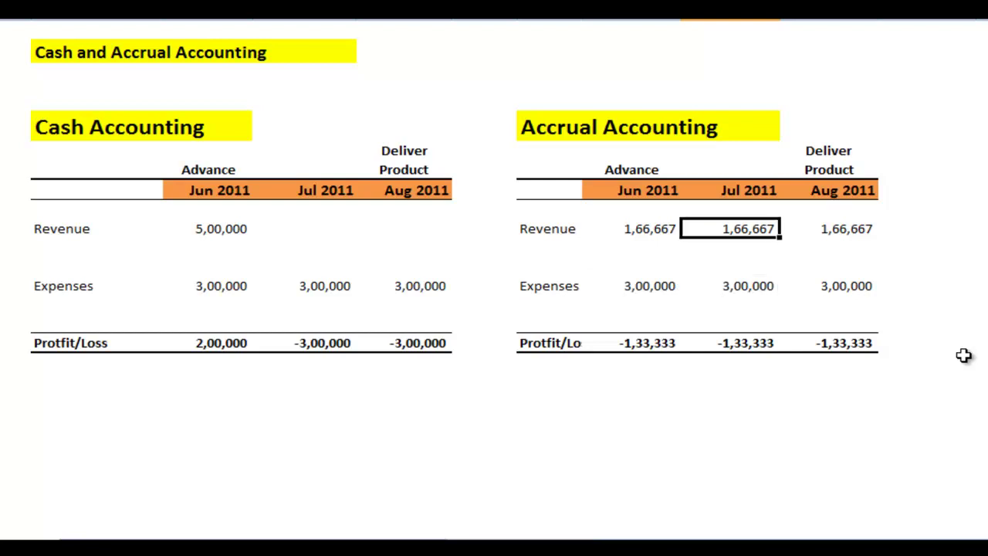